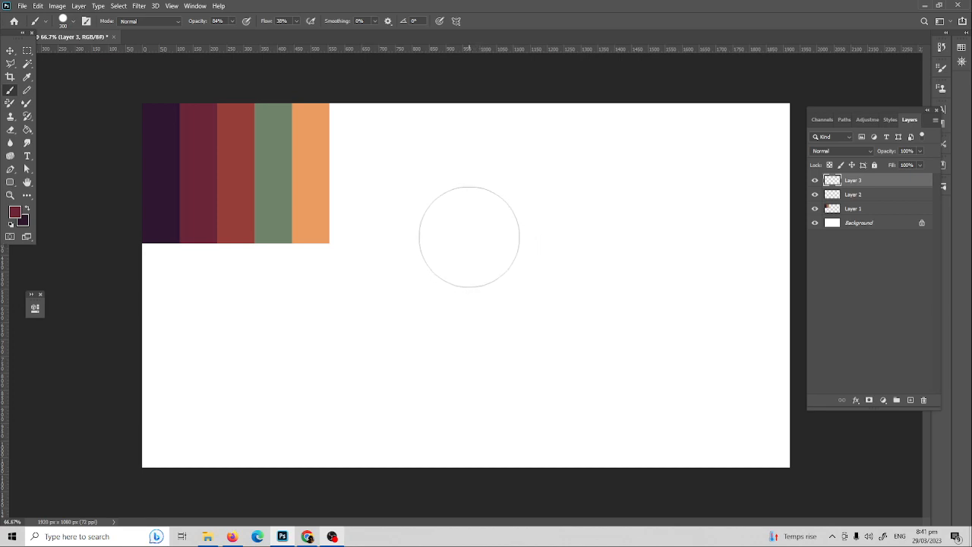
Step: Paint a pink diagonal stroke across the canvas several times, undoing each attempt
{"action": "left_click_drag", "start_coordinate": [423, 267], "coordinate": [579, 217]}
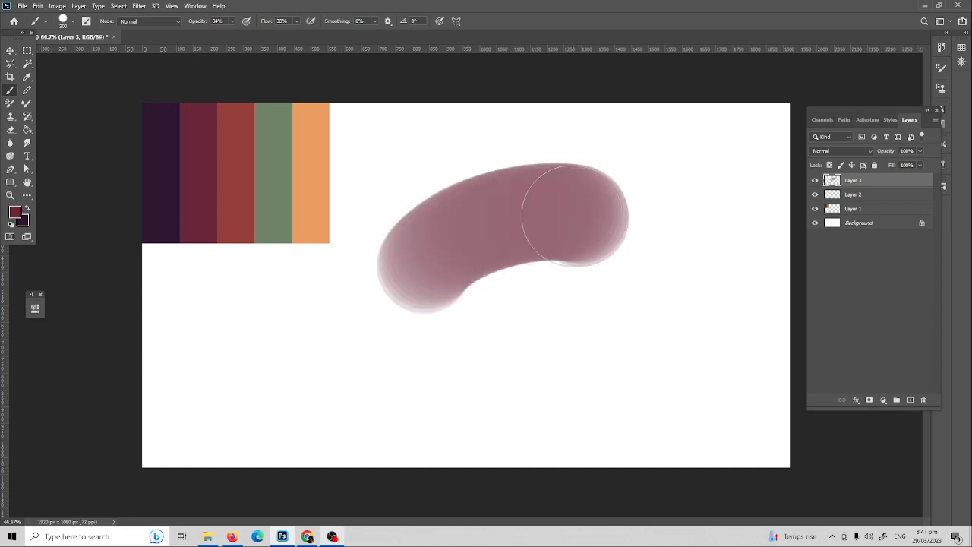
{"action": "key", "text": "ctrl+z"}
{"action": "left_click_drag", "start_coordinate": [440, 278], "coordinate": [581, 215]}
{"action": "key", "text": "ctrl+z"}
{"action": "left_click_drag", "start_coordinate": [410, 295], "coordinate": [577, 230]}
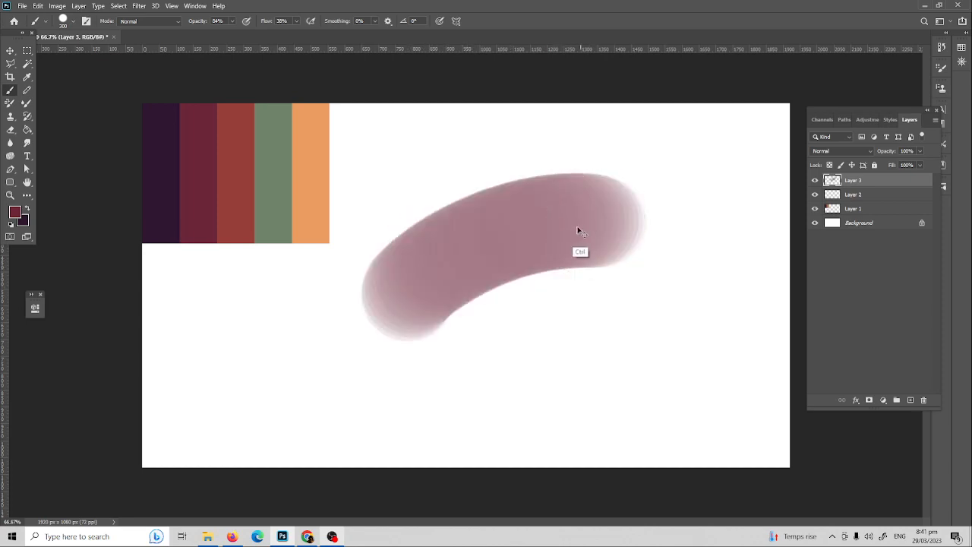
{"action": "key", "text": "ctrl+z"}
{"action": "mouse_move", "coordinate": [410, 293]}
{"action": "left_mouse_down"}
{"action": "mouse_move", "coordinate": [577, 224]}
{"action": "mouse_move", "coordinate": [556, 228]}
{"action": "mouse_move", "coordinate": [568, 223]}
{"action": "left_mouse_up"}
{"action": "key", "text": "ctrl+z"}
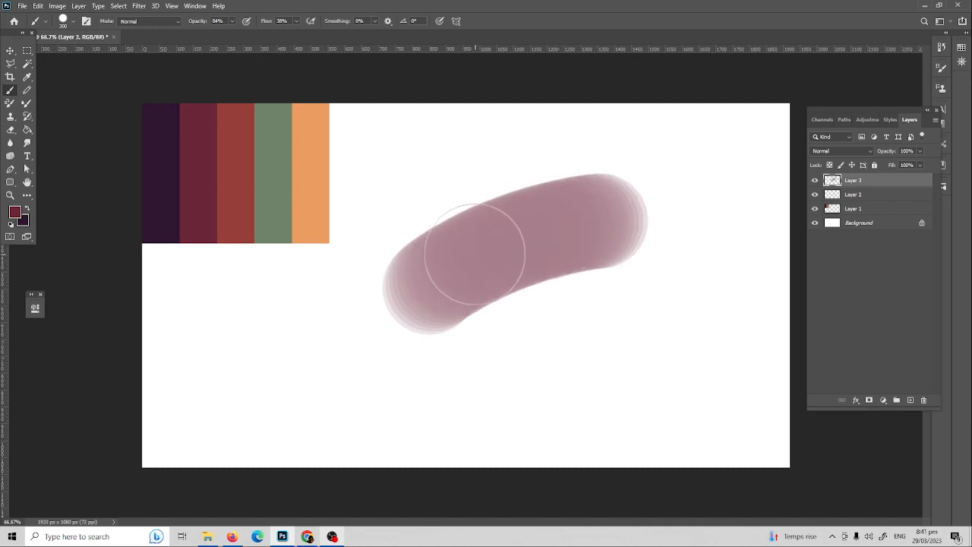
Step: Swap to dark purple and paint a dark diagonal stroke, retrying until it sits right
{"action": "key", "text": "x"}
{"action": "left_click_drag", "start_coordinate": [449, 272], "coordinate": [562, 221]}
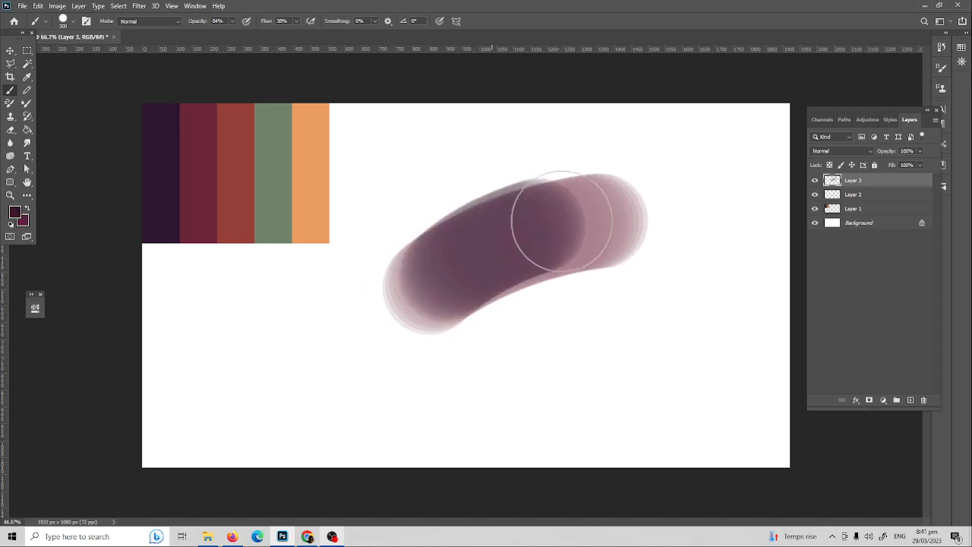
{"action": "key", "text": "ctrl+z"}
{"action": "key", "text": "ctrl+z"}
{"action": "mouse_move", "coordinate": [442, 277]}
{"action": "left_mouse_down"}
{"action": "mouse_move", "coordinate": [607, 215]}
{"action": "mouse_move", "coordinate": [599, 215]}
{"action": "left_mouse_up"}
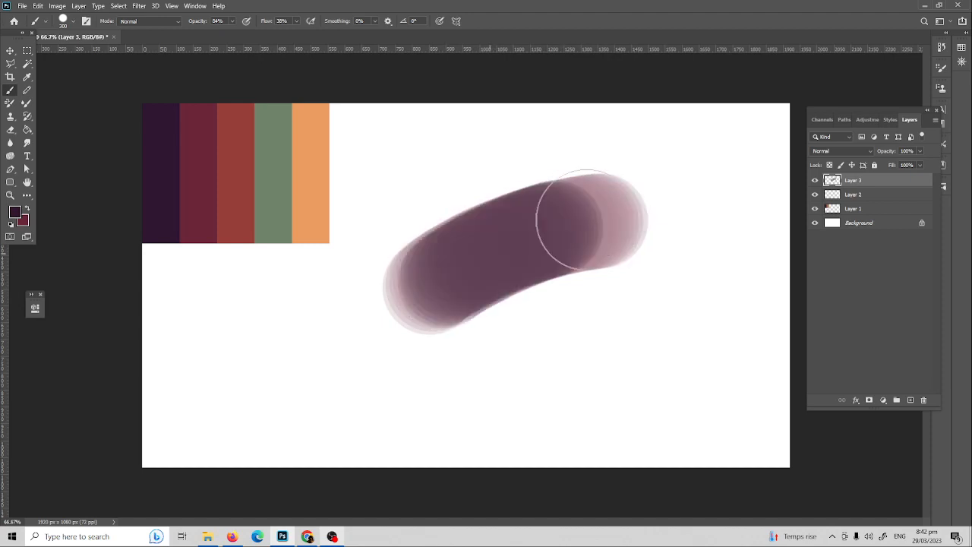
{"action": "key", "text": "ctrl+z"}
{"action": "mouse_move", "coordinate": [448, 280]}
{"action": "left_mouse_down"}
{"action": "mouse_move", "coordinate": [583, 230]}
{"action": "mouse_move", "coordinate": [441, 291]}
{"action": "mouse_move", "coordinate": [601, 215]}
{"action": "mouse_move", "coordinate": [503, 249]}
{"action": "mouse_move", "coordinate": [573, 217]}
{"action": "mouse_move", "coordinate": [455, 283]}
{"action": "mouse_move", "coordinate": [577, 219]}
{"action": "left_mouse_up"}
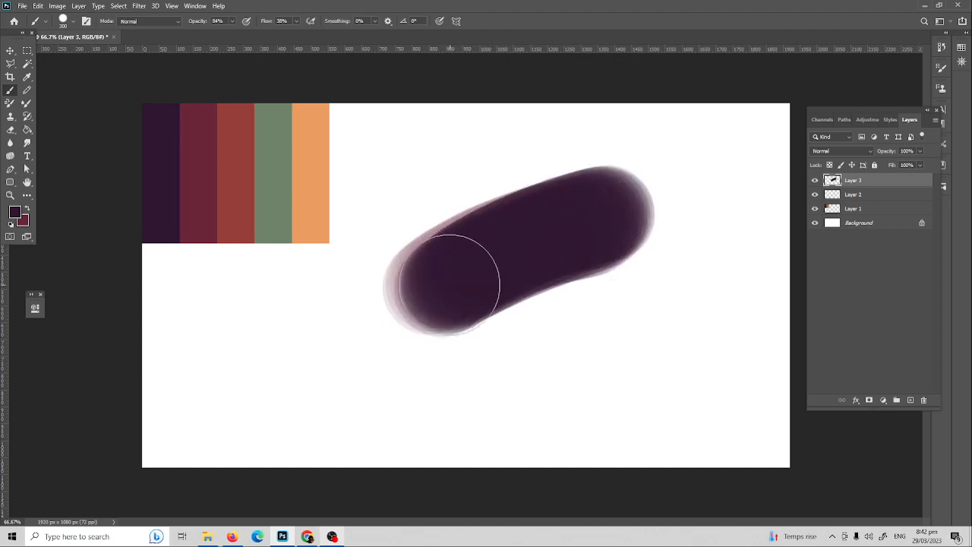
Step: Overpaint the dark purple stroke with maroon, sweeping back and forth
{"action": "key", "text": "x"}
{"action": "mouse_move", "coordinate": [449, 284]}
{"action": "left_mouse_down"}
{"action": "mouse_move", "coordinate": [586, 226]}
{"action": "mouse_move", "coordinate": [560, 229]}
{"action": "mouse_move", "coordinate": [491, 260]}
{"action": "mouse_move", "coordinate": [612, 217]}
{"action": "left_mouse_up"}
{"action": "mouse_move", "coordinate": [443, 290]}
{"action": "left_mouse_down"}
{"action": "mouse_move", "coordinate": [615, 209]}
{"action": "mouse_move", "coordinate": [526, 231]}
{"action": "mouse_move", "coordinate": [578, 212]}
{"action": "mouse_move", "coordinate": [448, 283]}
{"action": "mouse_move", "coordinate": [581, 212]}
{"action": "mouse_move", "coordinate": [503, 256]}
{"action": "left_mouse_up"}
{"action": "key", "text": "x"}
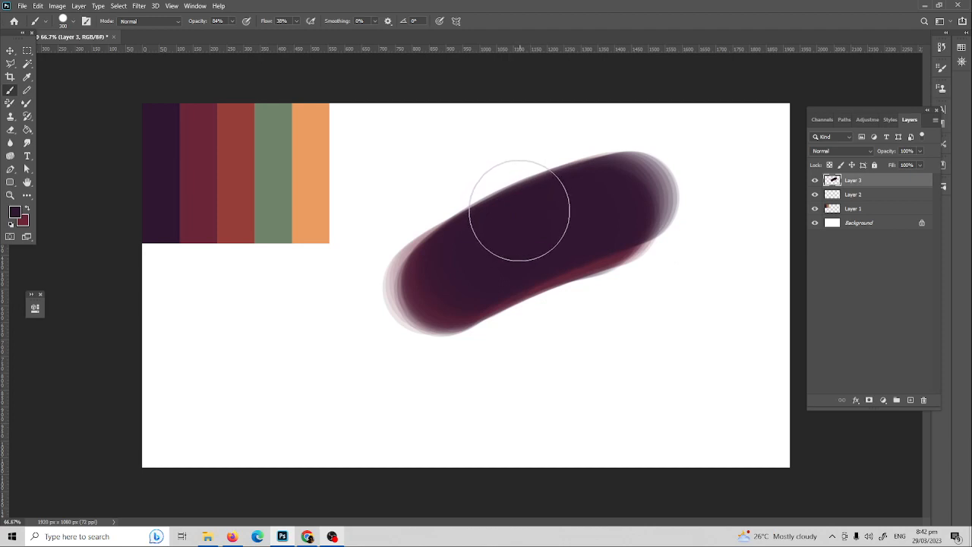
{"action": "key", "text": "x"}
{"action": "mouse_move", "coordinate": [458, 282]}
{"action": "left_mouse_down"}
{"action": "mouse_move", "coordinate": [616, 199]}
{"action": "mouse_move", "coordinate": [565, 214]}
{"action": "mouse_move", "coordinate": [454, 282]}
{"action": "mouse_move", "coordinate": [615, 200]}
{"action": "mouse_move", "coordinate": [579, 212]}
{"action": "mouse_move", "coordinate": [546, 251]}
{"action": "mouse_move", "coordinate": [546, 225]}
{"action": "left_mouse_up"}
Step: Try smudging the stroke's lower edge with the Smudge tool, then undo it
{"action": "key", "text": "r"}
{"action": "mouse_move", "coordinate": [512, 289]}
{"action": "left_mouse_down"}
{"action": "mouse_move", "coordinate": [618, 249]}
{"action": "mouse_move", "coordinate": [644, 227]}
{"action": "left_mouse_up"}
{"action": "key", "text": "ctrl+z"}
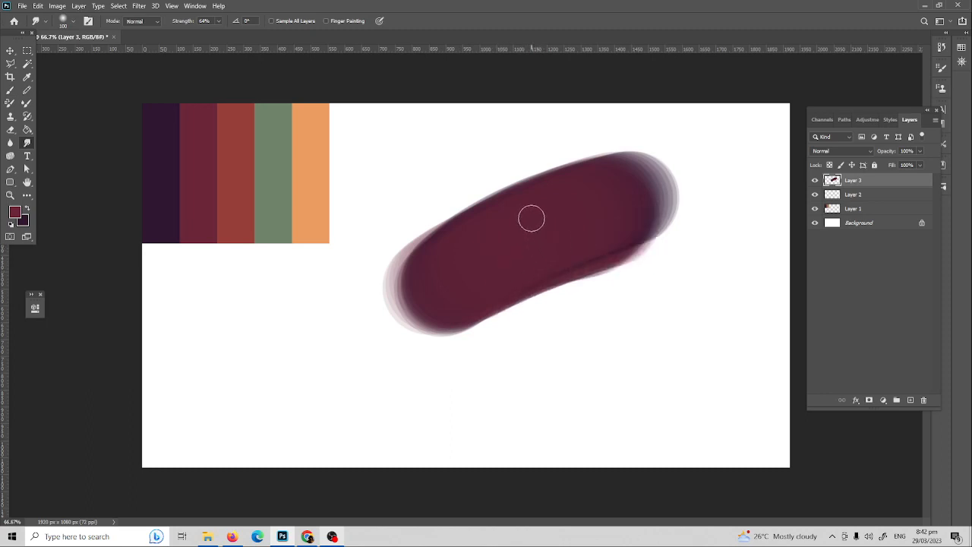
Step: Delete the painted stroke layer, test two maroon strokes and undo them, then open Brush Settings
{"action": "key", "text": "b"}
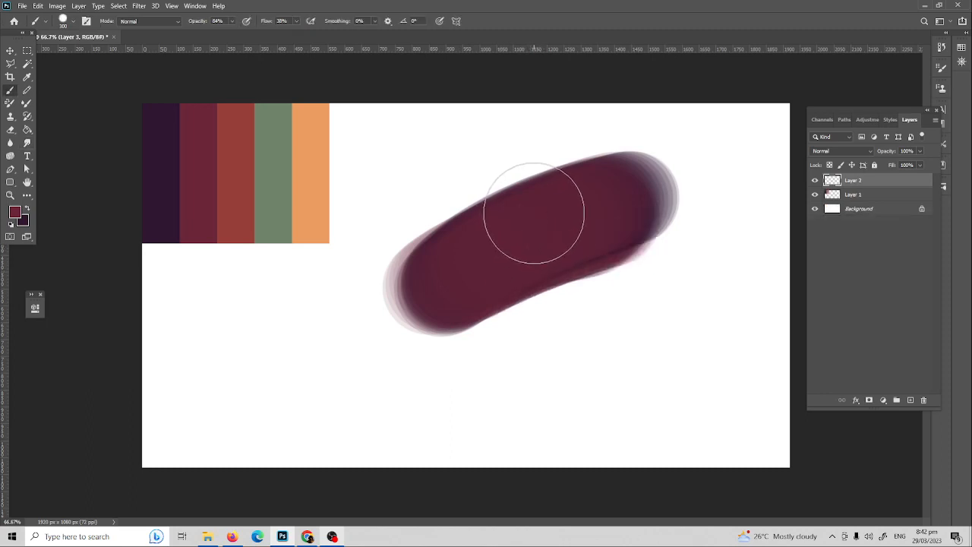
{"action": "key", "text": "Delete"}
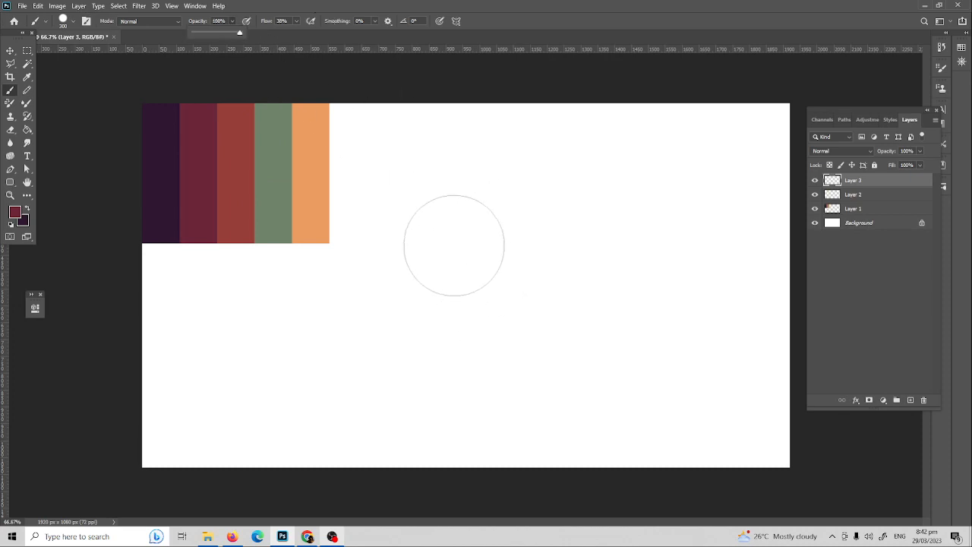
{"action": "left_click_drag", "start_coordinate": [478, 213], "coordinate": [411, 332]}
{"action": "key", "text": "ctrl+z"}
{"action": "left_click_drag", "start_coordinate": [527, 207], "coordinate": [432, 326]}
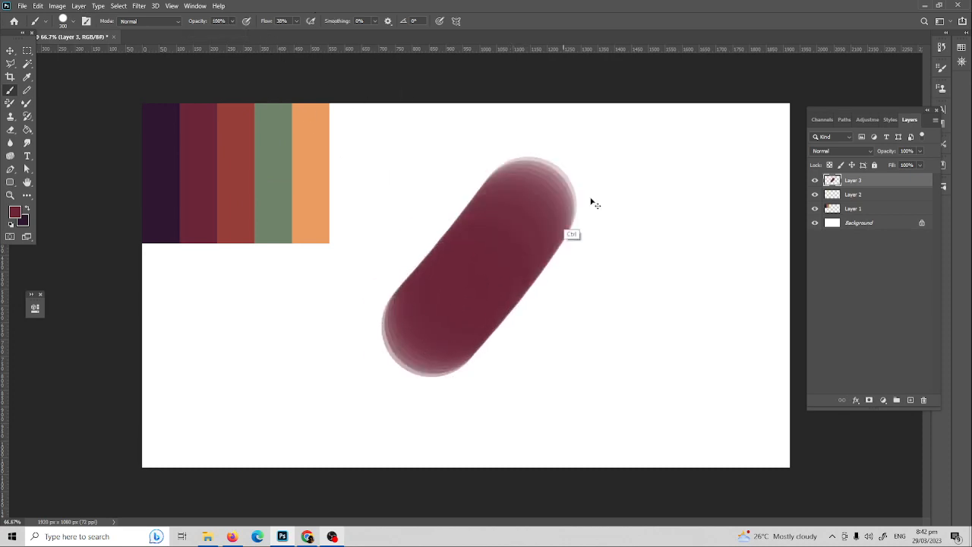
{"action": "key", "text": "ctrl+z"}
{"action": "left_click", "coordinate": [942, 70]}
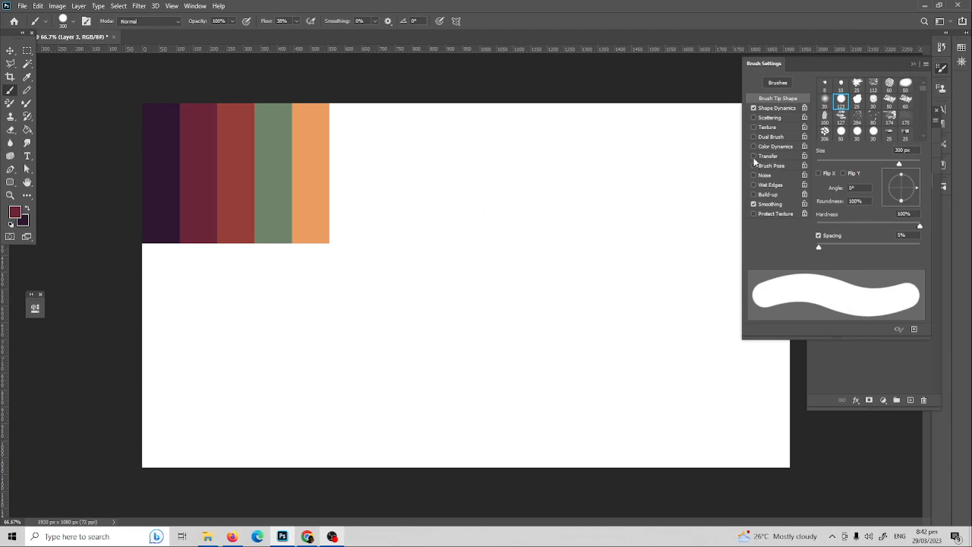
Step: Test several maroon diagonal strokes with the current brush, undoing each
{"action": "left_click_drag", "start_coordinate": [573, 196], "coordinate": [437, 300]}
{"action": "key", "text": "ctrl+z"}
{"action": "left_click_drag", "start_coordinate": [627, 190], "coordinate": [343, 389]}
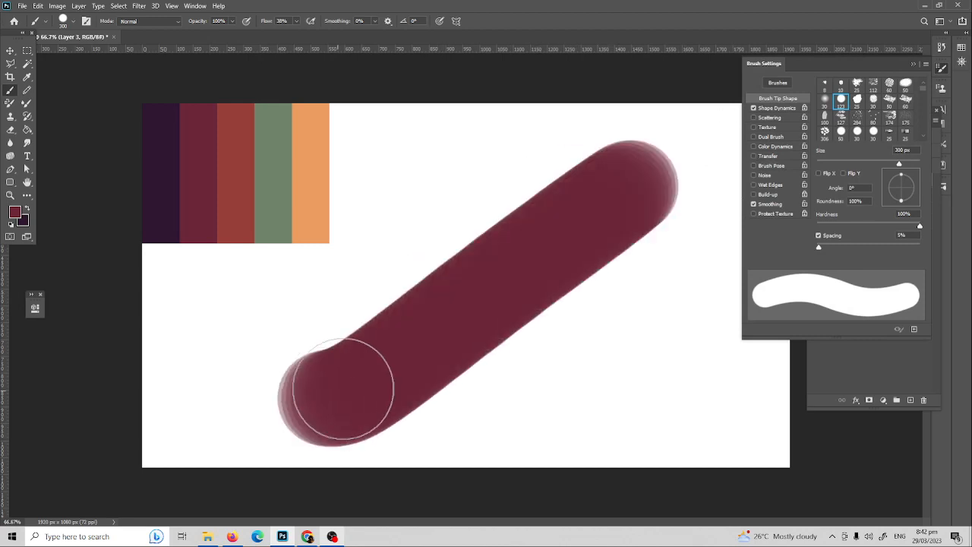
{"action": "key", "text": "ctrl+z"}
{"action": "left_click_drag", "start_coordinate": [634, 182], "coordinate": [357, 358]}
{"action": "key", "text": "ctrl+z"}
{"action": "left_click_drag", "start_coordinate": [657, 163], "coordinate": [521, 262]}
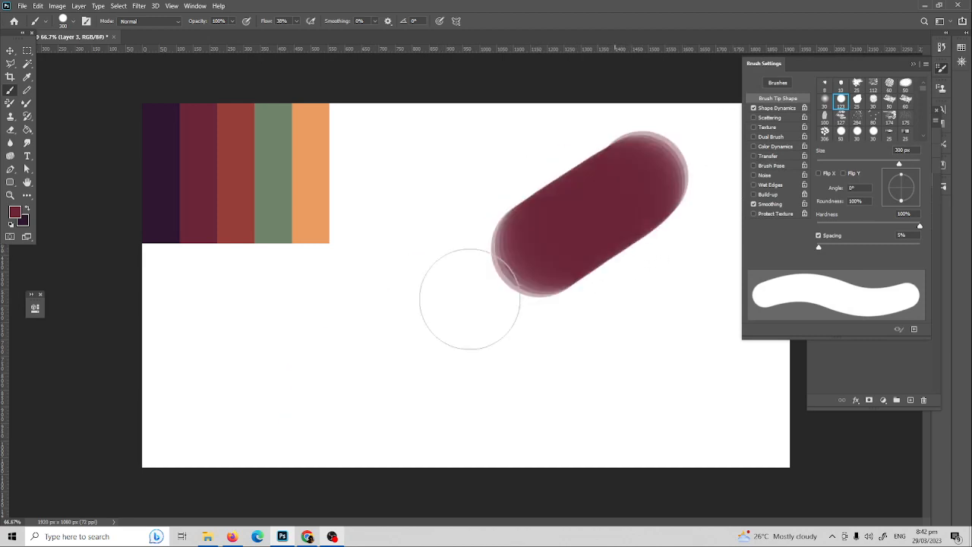
{"action": "left_click_drag", "start_coordinate": [469, 299], "coordinate": [327, 391]}
{"action": "key", "text": "ctrl+z"}
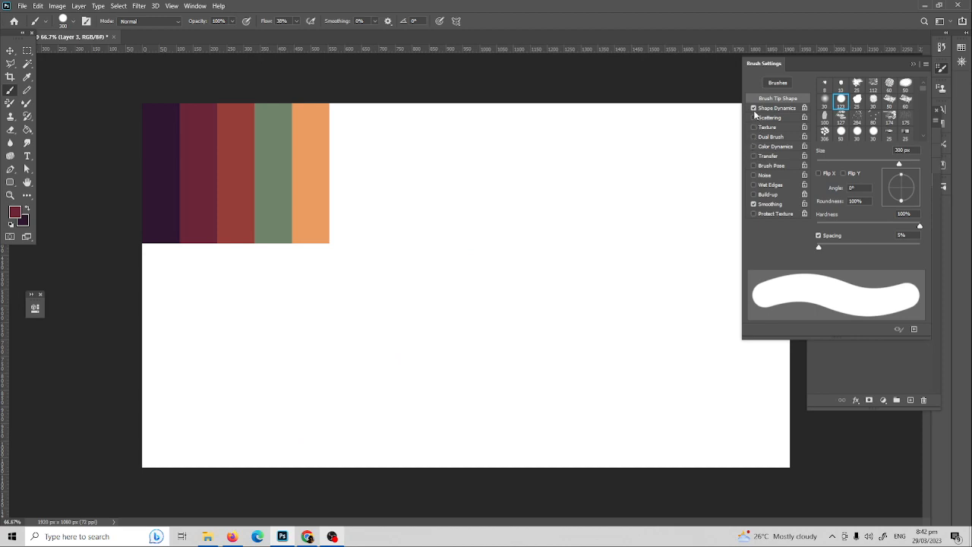
Step: Turn on Transfer for softer, faded strokes and test two diagonal strokes
{"action": "left_click", "coordinate": [754, 156]}
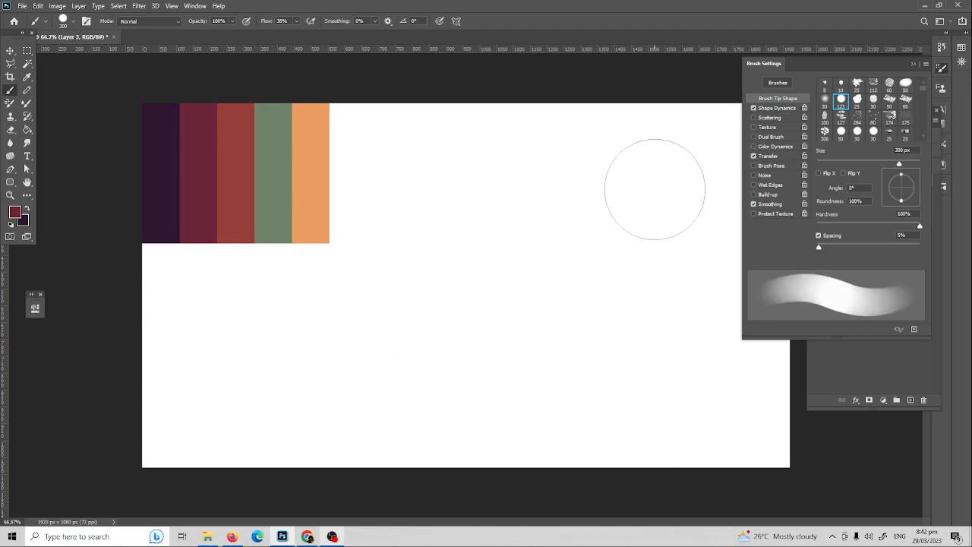
{"action": "left_click_drag", "start_coordinate": [654, 189], "coordinate": [379, 386]}
{"action": "key", "text": "ctrl+z"}
{"action": "left_click_drag", "start_coordinate": [668, 178], "coordinate": [365, 380]}
{"action": "key", "text": "ctrl+z"}
Step: Toggle Shape Dynamics, test one more stroke, and close Brush Settings
{"action": "left_click", "coordinate": [754, 108]}
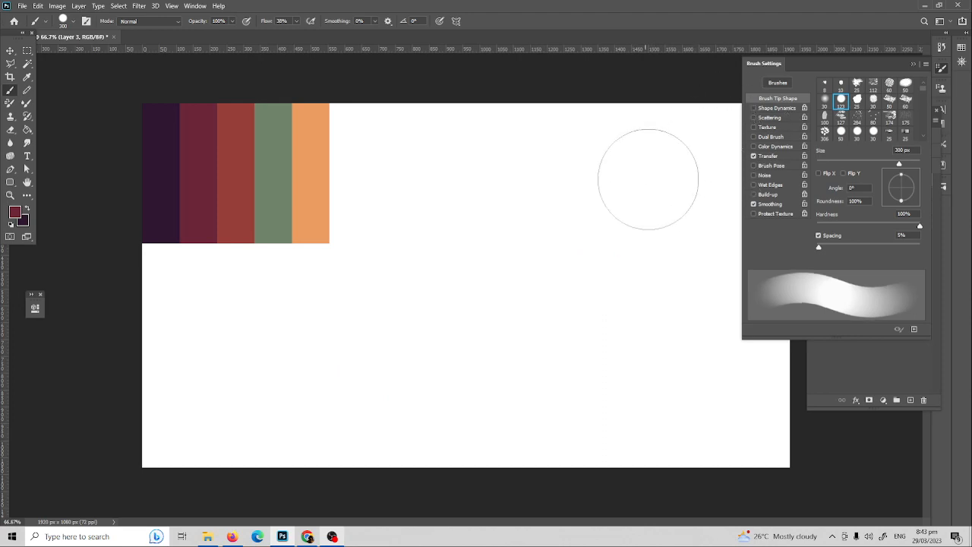
{"action": "left_click_drag", "start_coordinate": [646, 178], "coordinate": [425, 329]}
{"action": "key", "text": "ctrl+z"}
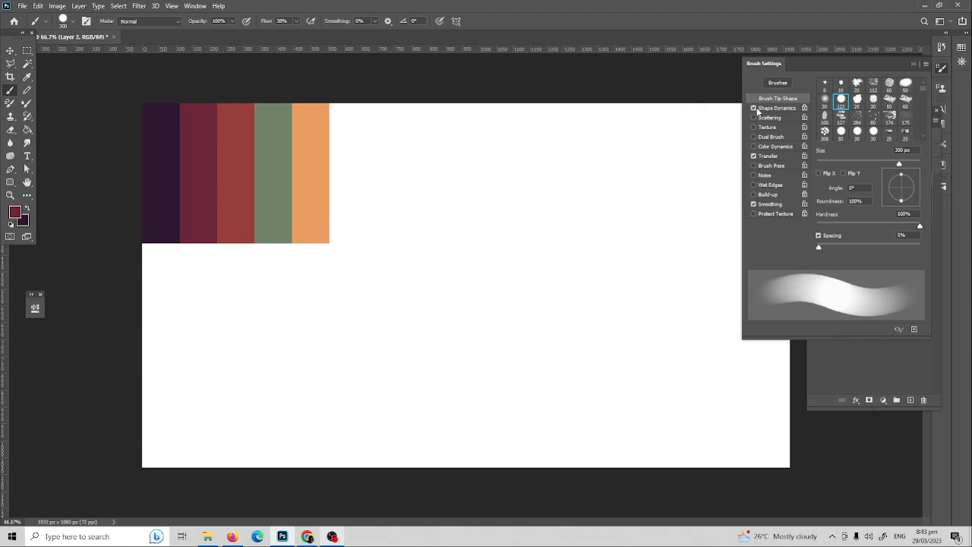
{"action": "left_click", "coordinate": [913, 64]}
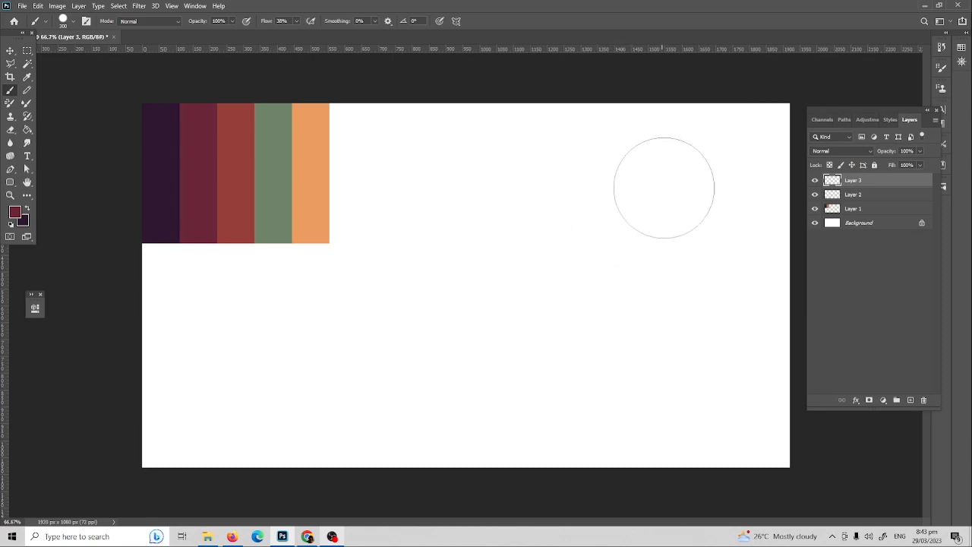
Step: Test mauve diagonal strokes from top right to lower left, undoing back to a blank canvas
{"action": "left_click_drag", "start_coordinate": [663, 187], "coordinate": [479, 300]}
{"action": "key", "text": "ctrl+z"}
{"action": "left_click_drag", "start_coordinate": [678, 196], "coordinate": [362, 351]}
{"action": "key", "text": "ctrl+z"}
{"action": "left_click_drag", "start_coordinate": [668, 186], "coordinate": [364, 372]}
{"action": "key", "text": "ctrl+z"}
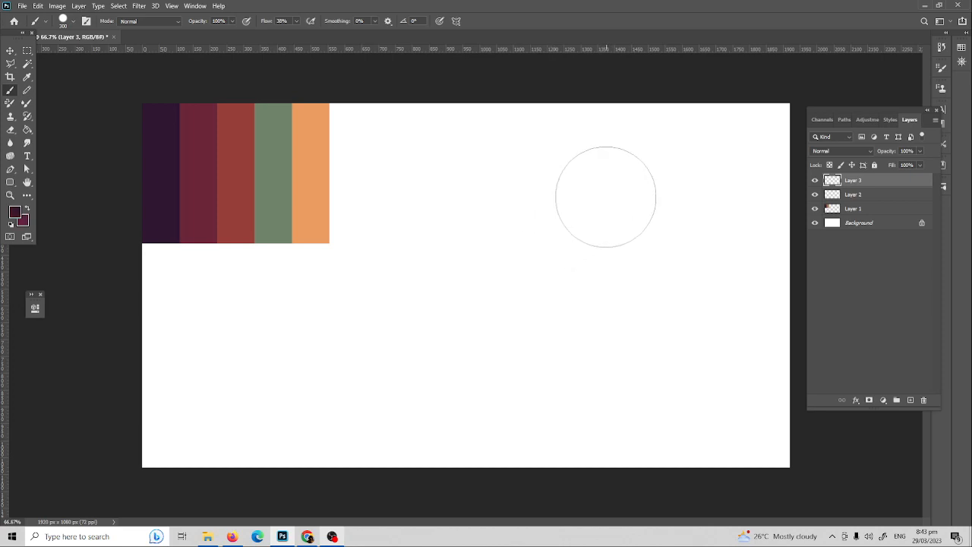
Step: Paint a long purple diagonal stroke toward the upper right
{"action": "left_click_drag", "start_coordinate": [414, 346], "coordinate": [759, 170]}
{"action": "key", "text": "ctrl+z"}
{"action": "left_click_drag", "start_coordinate": [391, 334], "coordinate": [699, 174]}
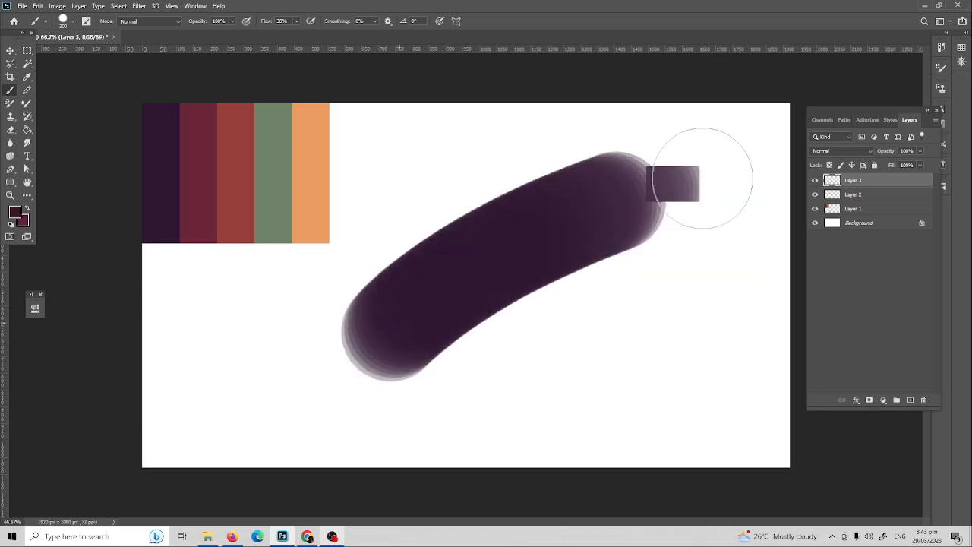
{"action": "key", "text": "ctrl+z"}
{"action": "left_click_drag", "start_coordinate": [388, 332], "coordinate": [679, 171]}
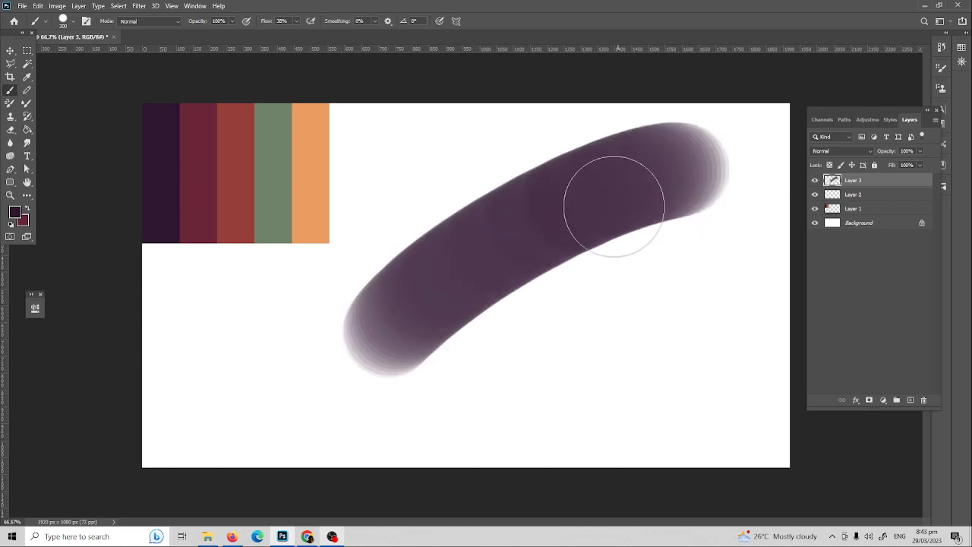
Step: Try darker overlays along the purple stroke, undoing each, then paint along its lower edge
{"action": "left_click_drag", "start_coordinate": [430, 321], "coordinate": [551, 223]}
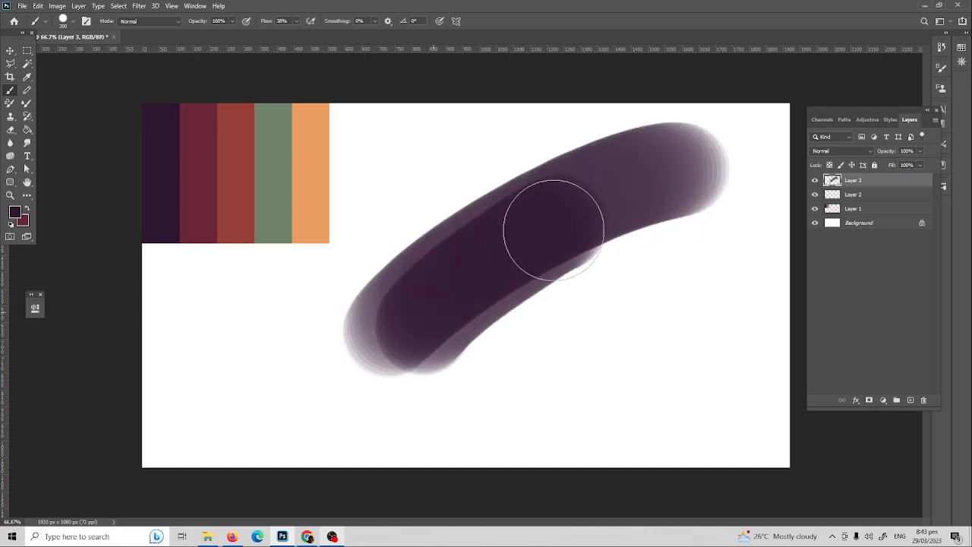
{"action": "key", "text": "ctrl+z"}
{"action": "mouse_move", "coordinate": [391, 341]}
{"action": "left_mouse_down"}
{"action": "mouse_move", "coordinate": [466, 283]}
{"action": "mouse_move", "coordinate": [661, 191]}
{"action": "left_mouse_up"}
{"action": "key", "text": "ctrl+z"}
{"action": "left_click_drag", "start_coordinate": [417, 309], "coordinate": [673, 177]}
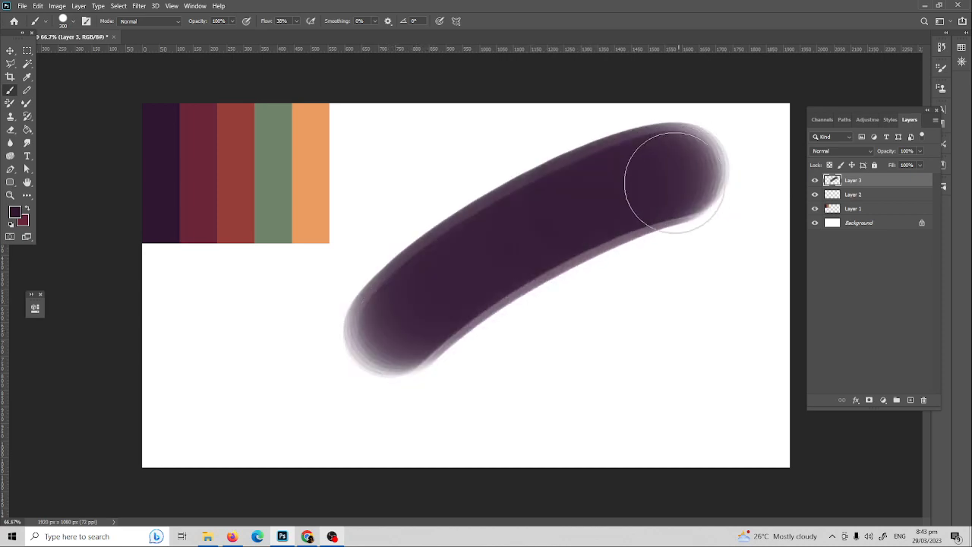
{"action": "key", "text": "ctrl+z"}
{"action": "left_click_drag", "start_coordinate": [424, 316], "coordinate": [701, 169]}
{"action": "key", "text": "ctrl+z"}
{"action": "mouse_move", "coordinate": [423, 322]}
{"action": "left_mouse_down"}
{"action": "mouse_move", "coordinate": [579, 218]}
{"action": "mouse_move", "coordinate": [688, 191]}
{"action": "left_mouse_up"}
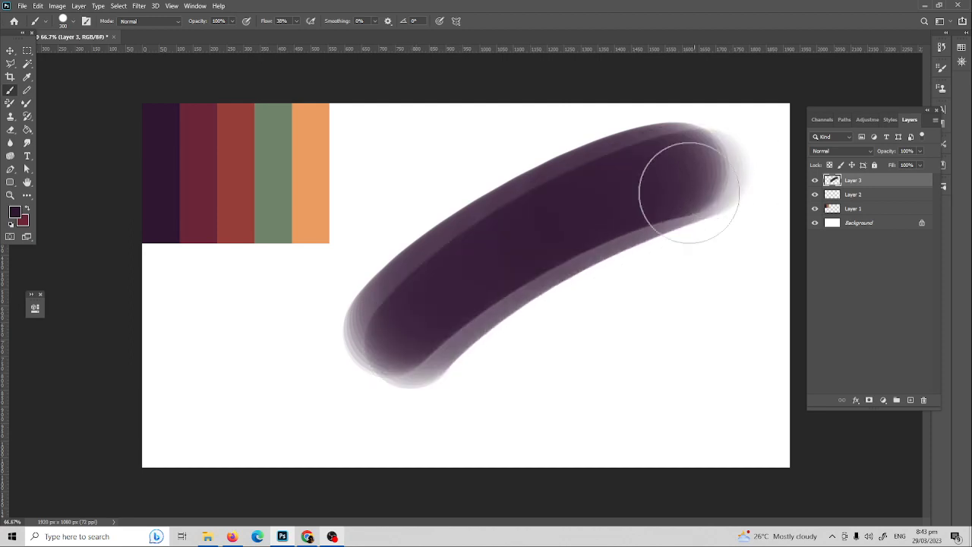
{"action": "key", "text": "ctrl+z"}
{"action": "left_click_drag", "start_coordinate": [428, 321], "coordinate": [645, 164]}
{"action": "key", "text": "ctrl+z"}
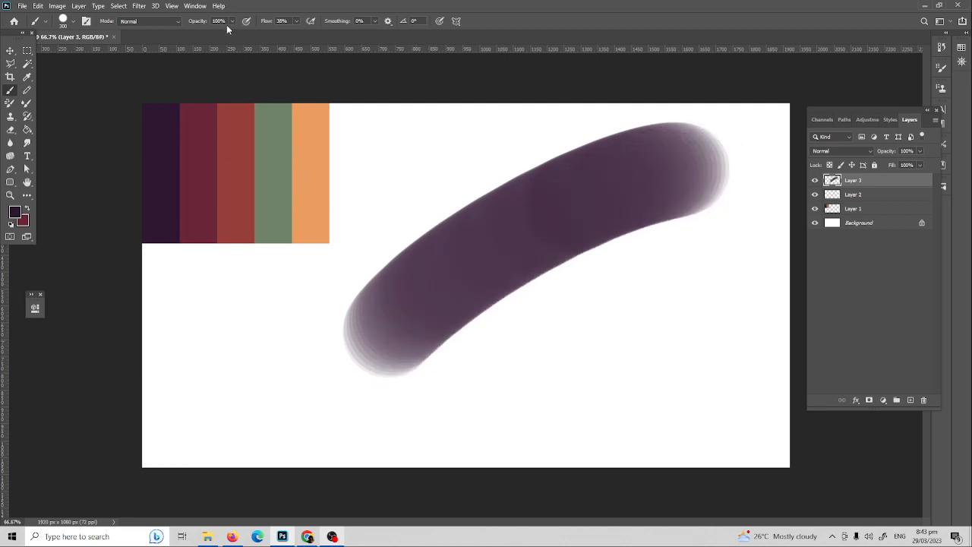
{"action": "mouse_move", "coordinate": [429, 319]}
{"action": "left_mouse_down"}
{"action": "mouse_move", "coordinate": [584, 210]}
{"action": "mouse_move", "coordinate": [683, 171]}
{"action": "mouse_move", "coordinate": [580, 217]}
{"action": "mouse_move", "coordinate": [733, 159]}
{"action": "mouse_move", "coordinate": [703, 168]}
{"action": "left_mouse_up"}
{"action": "key", "text": "ctrl+z"}
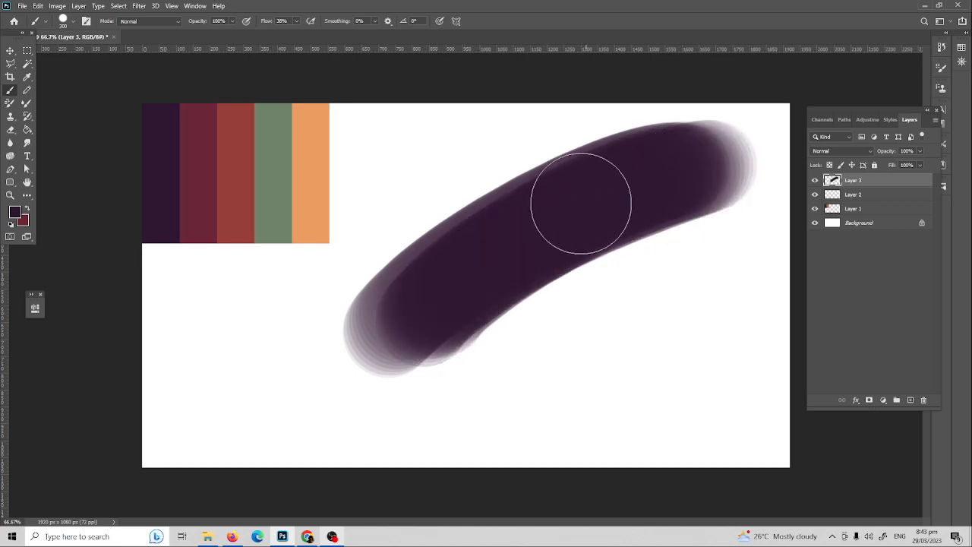
{"action": "left_click_drag", "start_coordinate": [462, 279], "coordinate": [466, 366]}
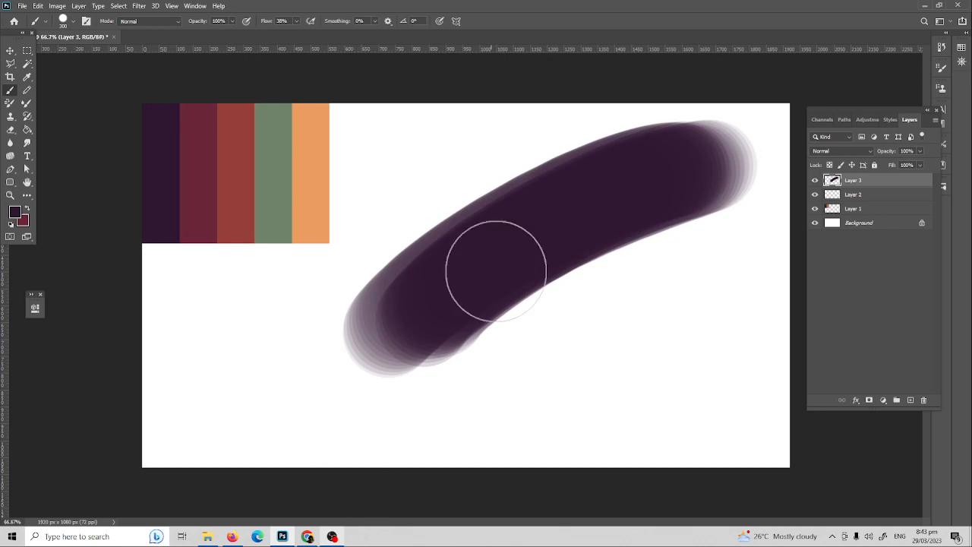
Step: Swap to maroon, paint along the purple stroke, and compare with undo/redo, keeping the maroon
{"action": "key", "text": "x"}
{"action": "left_click_drag", "start_coordinate": [458, 280], "coordinate": [675, 173]}
{"action": "key", "text": "ctrl+z"}
{"action": "key", "text": "ctrl+shift+z"}
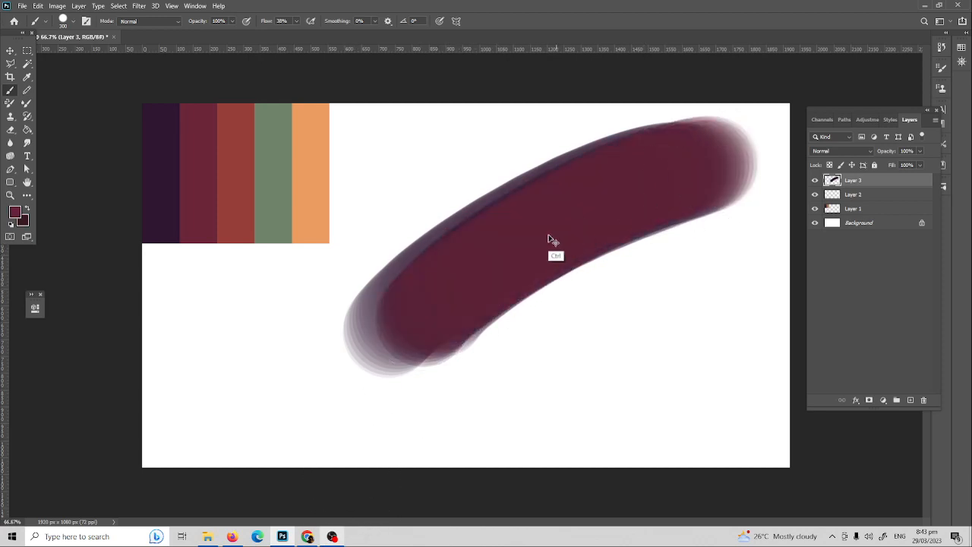
{"action": "key", "text": "ctrl+z"}
{"action": "key", "text": "ctrl+shift+z"}
{"action": "key", "text": "ctrl+z"}
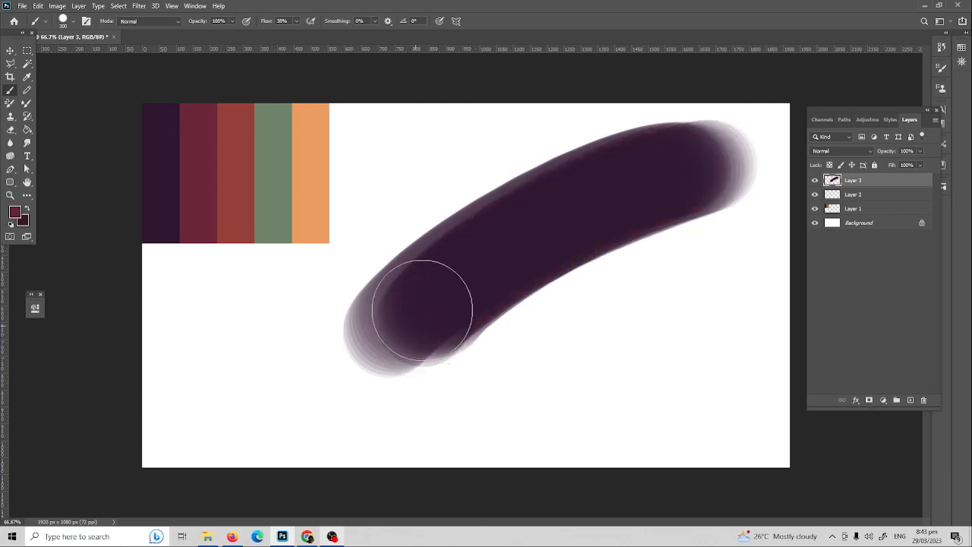
{"action": "key", "text": "ctrl+shift+z"}
{"action": "key", "text": "ctrl+z"}
{"action": "key", "text": "ctrl+shift+z"}
{"action": "key", "text": "ctrl+z"}
{"action": "key", "text": "ctrl+shift+z"}
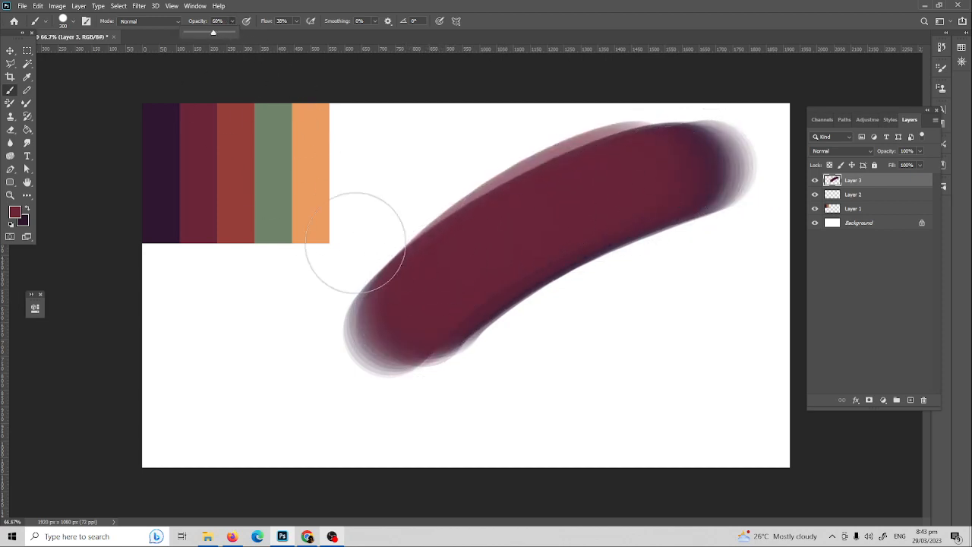
Step: Add a lighter maroon stroke below and brush maroon over the dark purple centre
{"action": "mouse_move", "coordinate": [490, 373]}
{"action": "left_mouse_down"}
{"action": "mouse_move", "coordinate": [710, 256]}
{"action": "mouse_move", "coordinate": [759, 250]}
{"action": "mouse_move", "coordinate": [731, 256]}
{"action": "mouse_move", "coordinate": [748, 258]}
{"action": "mouse_move", "coordinate": [734, 256]}
{"action": "mouse_move", "coordinate": [744, 256]}
{"action": "mouse_move", "coordinate": [473, 402]}
{"action": "mouse_move", "coordinate": [661, 280]}
{"action": "mouse_move", "coordinate": [748, 246]}
{"action": "mouse_move", "coordinate": [510, 369]}
{"action": "mouse_move", "coordinate": [716, 224]}
{"action": "mouse_move", "coordinate": [526, 346]}
{"action": "mouse_move", "coordinate": [553, 311]}
{"action": "mouse_move", "coordinate": [495, 325]}
{"action": "mouse_move", "coordinate": [511, 329]}
{"action": "mouse_move", "coordinate": [681, 190]}
{"action": "mouse_move", "coordinate": [471, 263]}
{"action": "mouse_move", "coordinate": [634, 272]}
{"action": "mouse_move", "coordinate": [569, 195]}
{"action": "mouse_move", "coordinate": [683, 195]}
{"action": "mouse_move", "coordinate": [543, 243]}
{"action": "left_mouse_up"}
{"action": "key", "text": "x"}
{"action": "key", "text": "x"}
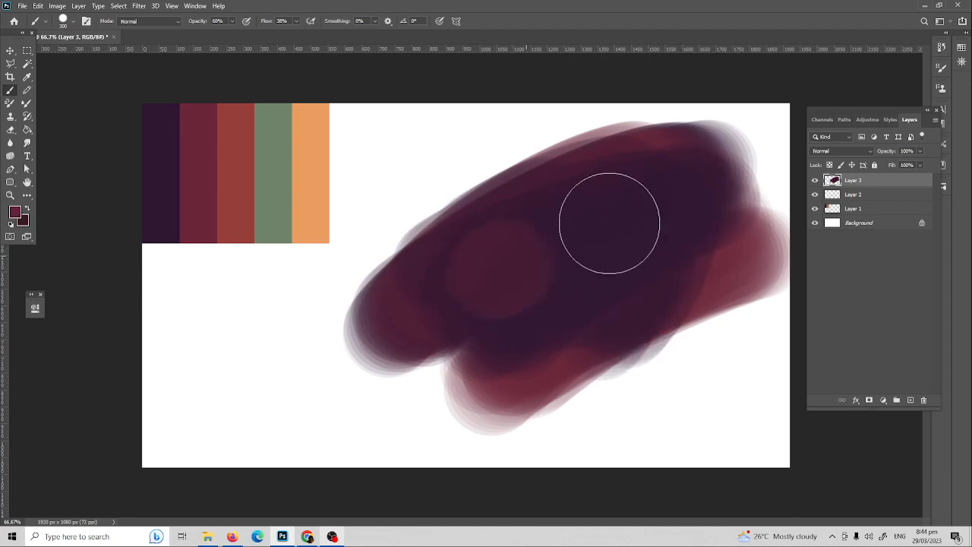
{"action": "mouse_move", "coordinate": [609, 223]}
{"action": "left_mouse_down"}
{"action": "mouse_move", "coordinate": [494, 274]}
{"action": "mouse_move", "coordinate": [713, 194]}
{"action": "mouse_move", "coordinate": [514, 252]}
{"action": "mouse_move", "coordinate": [577, 335]}
{"action": "mouse_move", "coordinate": [648, 217]}
{"action": "mouse_move", "coordinate": [612, 300]}
{"action": "mouse_move", "coordinate": [672, 183]}
{"action": "mouse_move", "coordinate": [415, 276]}
{"action": "mouse_move", "coordinate": [694, 172]}
{"action": "mouse_move", "coordinate": [520, 256]}
{"action": "mouse_move", "coordinate": [490, 332]}
{"action": "mouse_move", "coordinate": [465, 294]}
{"action": "mouse_move", "coordinate": [702, 186]}
{"action": "mouse_move", "coordinate": [563, 215]}
{"action": "mouse_move", "coordinate": [460, 275]}
{"action": "mouse_move", "coordinate": [729, 212]}
{"action": "mouse_move", "coordinate": [661, 177]}
{"action": "mouse_move", "coordinate": [660, 192]}
{"action": "mouse_move", "coordinate": [623, 214]}
{"action": "mouse_move", "coordinate": [624, 230]}
{"action": "mouse_move", "coordinate": [656, 227]}
{"action": "mouse_move", "coordinate": [646, 277]}
{"action": "mouse_move", "coordinate": [662, 247]}
{"action": "mouse_move", "coordinate": [608, 238]}
{"action": "left_mouse_up"}
{"action": "key", "text": "x"}
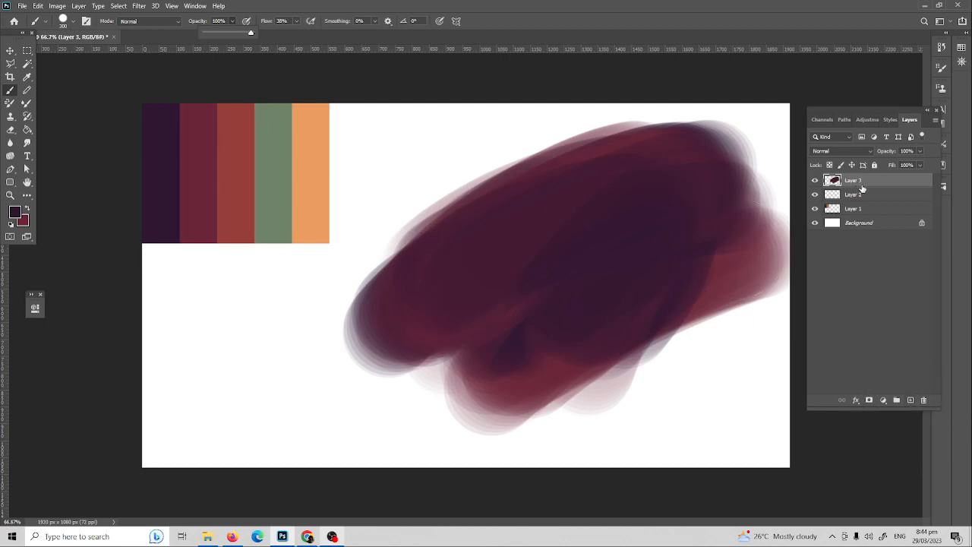
Step: Delete the painted layer and open the Brush Preset picker
{"action": "key", "text": "Delete"}
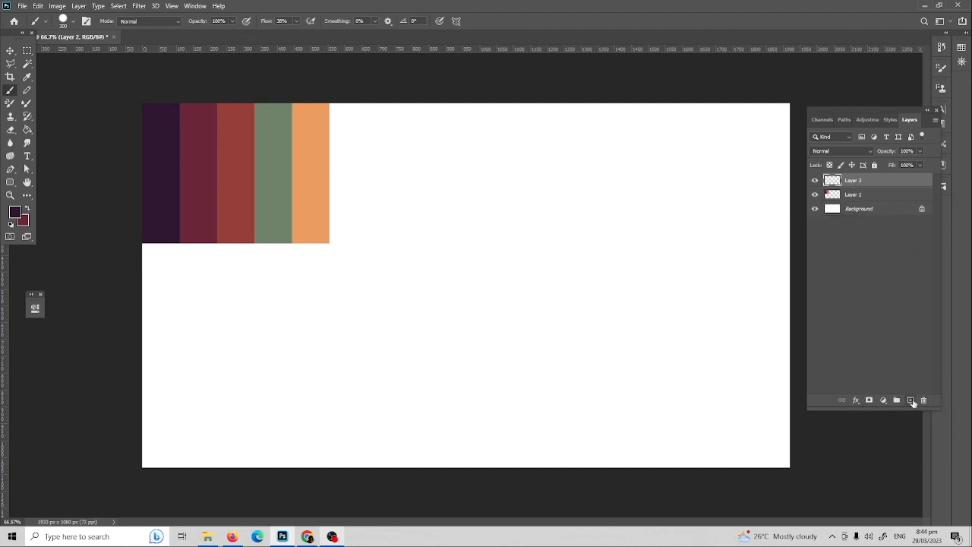
{"action": "left_click", "coordinate": [73, 20]}
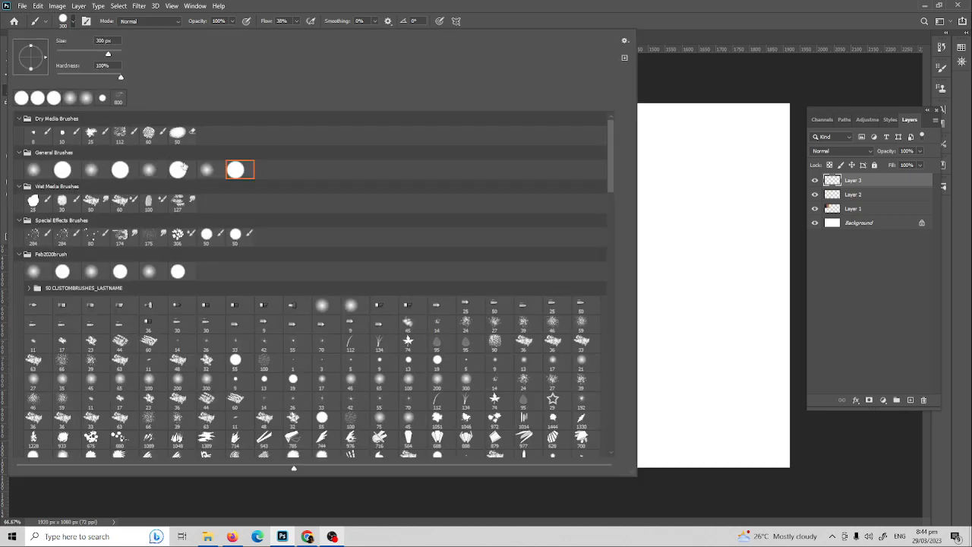
{"action": "mouse_move", "coordinate": [739, 217]}
{"action": "left_mouse_down"}
{"action": "mouse_move", "coordinate": [568, 256]}
{"action": "mouse_move", "coordinate": [611, 237]}
{"action": "left_mouse_up"}
Step: Paint a soft purple blob, blend maroon into it and darken it, then undo it all
{"action": "key", "text": "ctrl+z"}
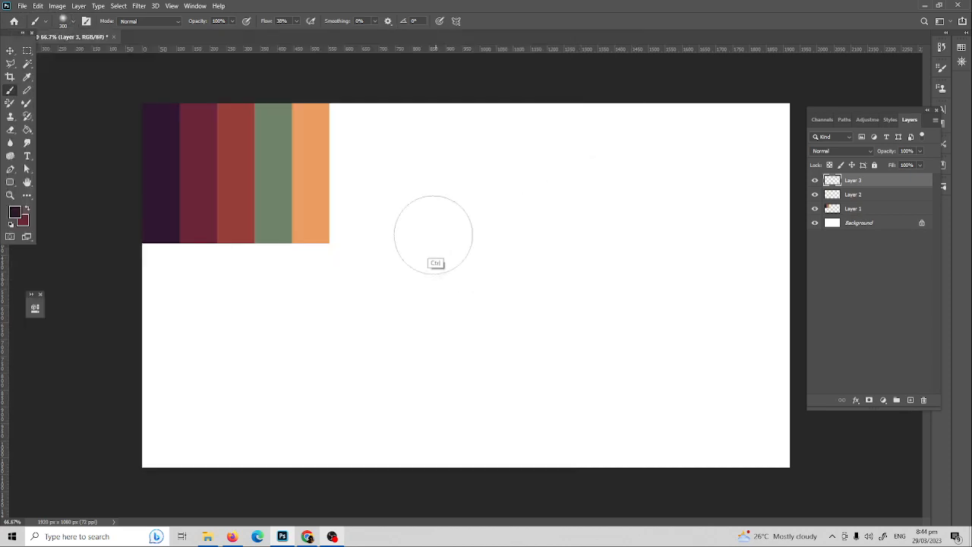
{"action": "mouse_move", "coordinate": [445, 231]}
{"action": "left_mouse_down"}
{"action": "mouse_move", "coordinate": [651, 262]}
{"action": "mouse_move", "coordinate": [564, 243]}
{"action": "left_mouse_up"}
{"action": "key", "text": "x"}
{"action": "mouse_move", "coordinate": [561, 242]}
{"action": "left_mouse_down"}
{"action": "mouse_move", "coordinate": [598, 238]}
{"action": "mouse_move", "coordinate": [628, 300]}
{"action": "mouse_move", "coordinate": [526, 296]}
{"action": "mouse_move", "coordinate": [576, 270]}
{"action": "mouse_move", "coordinate": [552, 337]}
{"action": "mouse_move", "coordinate": [529, 281]}
{"action": "mouse_move", "coordinate": [535, 230]}
{"action": "mouse_move", "coordinate": [610, 240]}
{"action": "mouse_move", "coordinate": [523, 313]}
{"action": "mouse_move", "coordinate": [513, 305]}
{"action": "mouse_move", "coordinate": [531, 299]}
{"action": "mouse_move", "coordinate": [565, 335]}
{"action": "mouse_move", "coordinate": [648, 305]}
{"action": "mouse_move", "coordinate": [563, 267]}
{"action": "mouse_move", "coordinate": [576, 310]}
{"action": "mouse_move", "coordinate": [625, 298]}
{"action": "mouse_move", "coordinate": [600, 238]}
{"action": "mouse_move", "coordinate": [606, 280]}
{"action": "mouse_move", "coordinate": [578, 203]}
{"action": "mouse_move", "coordinate": [559, 207]}
{"action": "mouse_move", "coordinate": [547, 268]}
{"action": "left_mouse_up"}
{"action": "key", "text": "x"}
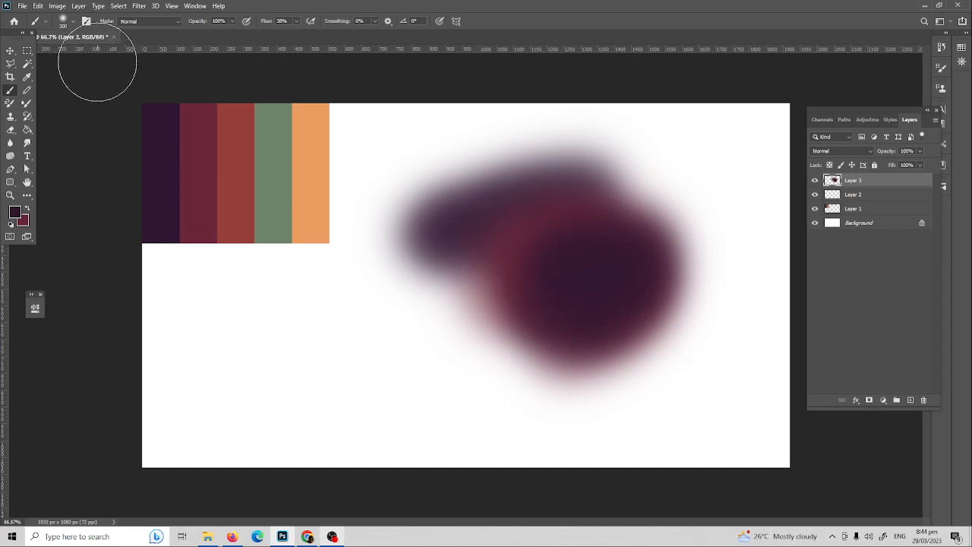
{"action": "mouse_move", "coordinate": [614, 253]}
{"action": "left_mouse_down"}
{"action": "mouse_move", "coordinate": [513, 244]}
{"action": "mouse_move", "coordinate": [497, 274]}
{"action": "mouse_move", "coordinate": [613, 330]}
{"action": "mouse_move", "coordinate": [549, 247]}
{"action": "mouse_move", "coordinate": [506, 275]}
{"action": "mouse_move", "coordinate": [586, 308]}
{"action": "mouse_move", "coordinate": [505, 265]}
{"action": "mouse_move", "coordinate": [588, 265]}
{"action": "mouse_move", "coordinate": [588, 278]}
{"action": "mouse_move", "coordinate": [572, 255]}
{"action": "mouse_move", "coordinate": [577, 241]}
{"action": "left_mouse_up"}
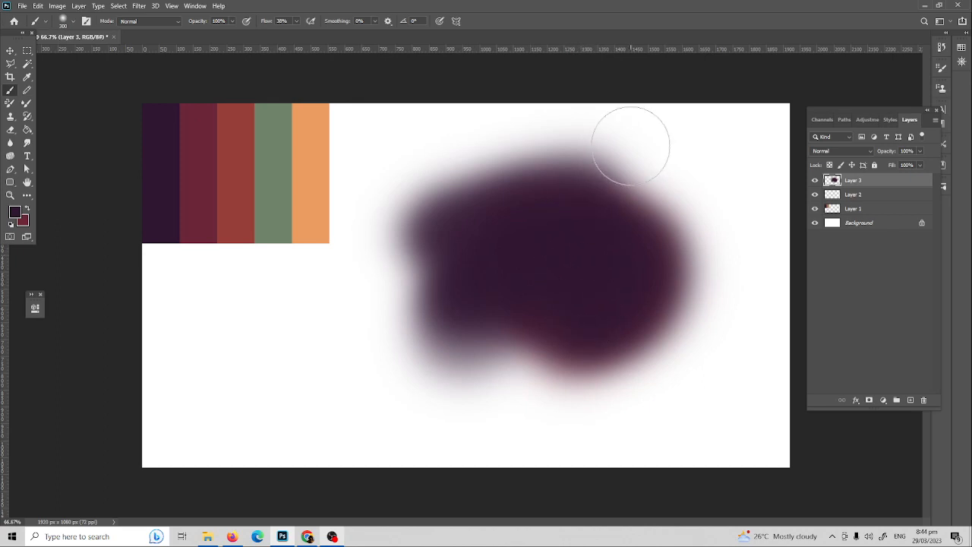
{"action": "key", "text": "ctrl+z"}
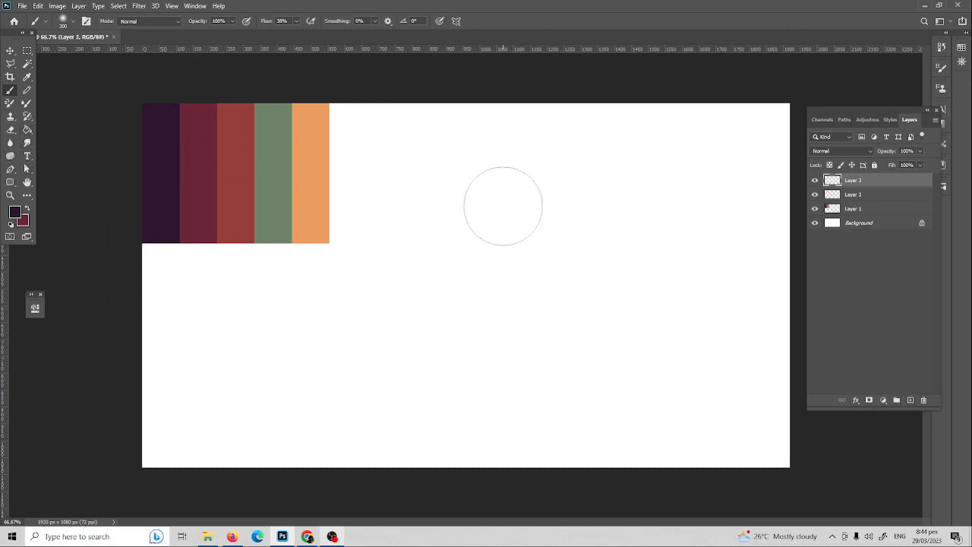
Step: Choose the soft brush preset and paint a tall dark purple pill on the left
{"action": "left_click", "coordinate": [74, 21]}
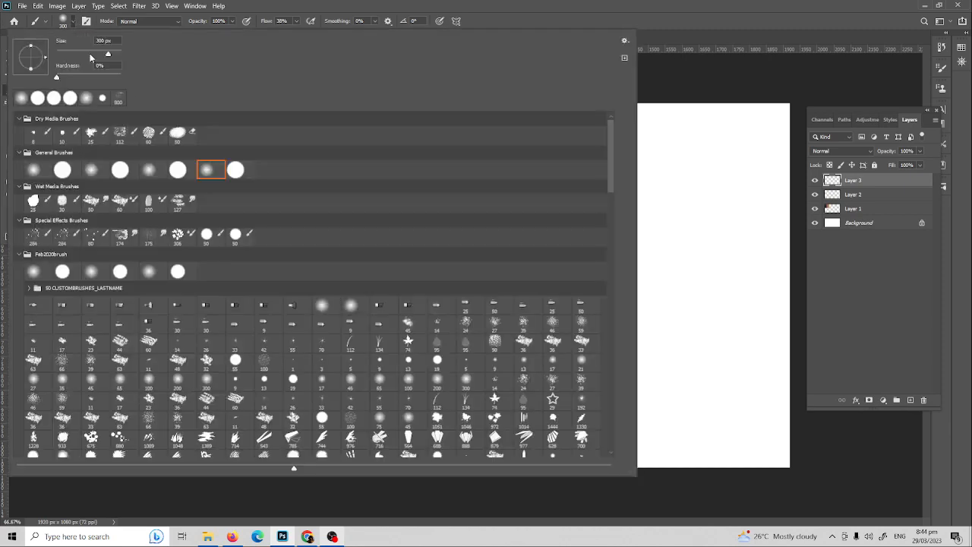
{"action": "left_click_drag", "start_coordinate": [713, 212], "coordinate": [633, 265]}
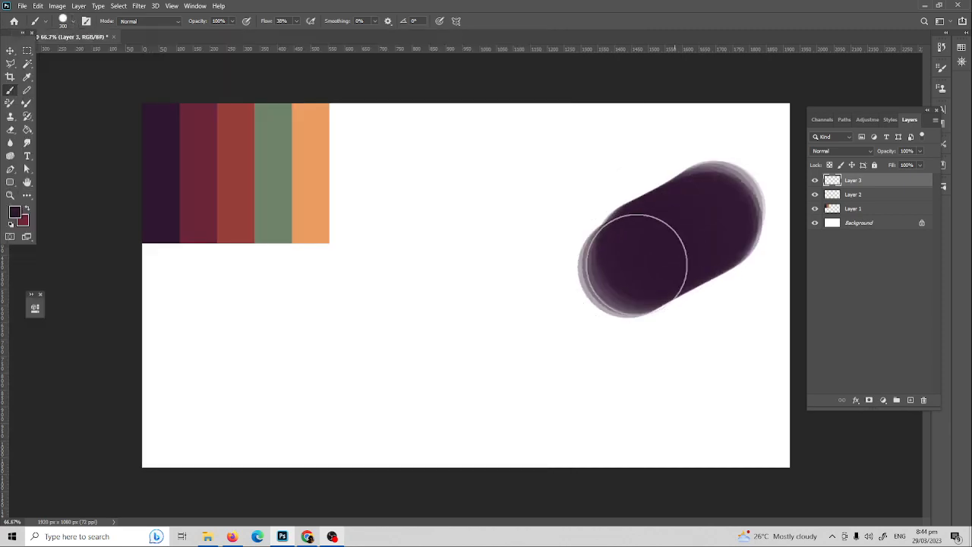
{"action": "key", "text": "ctrl+z"}
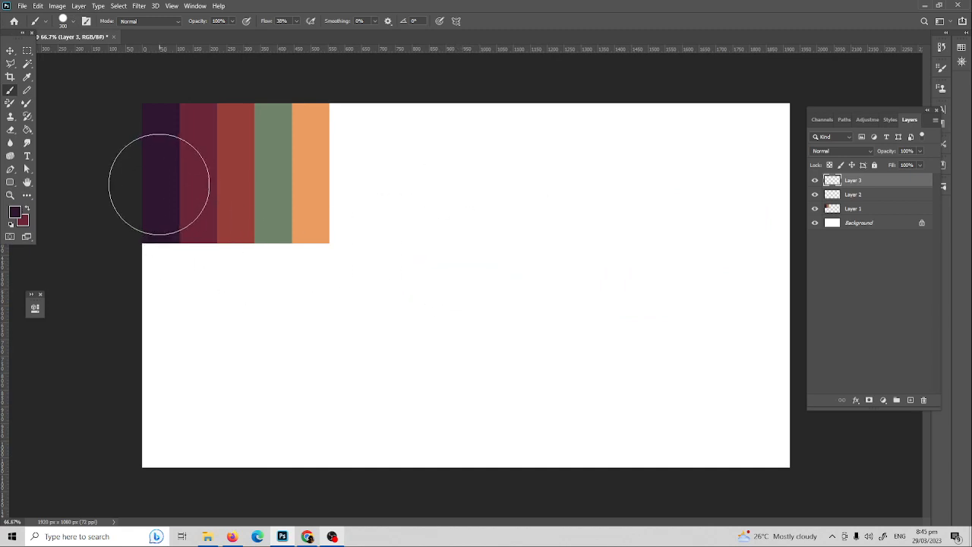
{"action": "mouse_move", "coordinate": [447, 199]}
{"action": "left_mouse_down"}
{"action": "mouse_move", "coordinate": [453, 297]}
{"action": "mouse_move", "coordinate": [456, 262]}
{"action": "mouse_move", "coordinate": [428, 261]}
{"action": "mouse_move", "coordinate": [429, 331]}
{"action": "left_mouse_up"}
{"action": "key", "text": "ctrl+z"}
Step: Swap to maroon and paint a matching soft maroon pill beside the purple one
{"action": "key", "text": "x"}
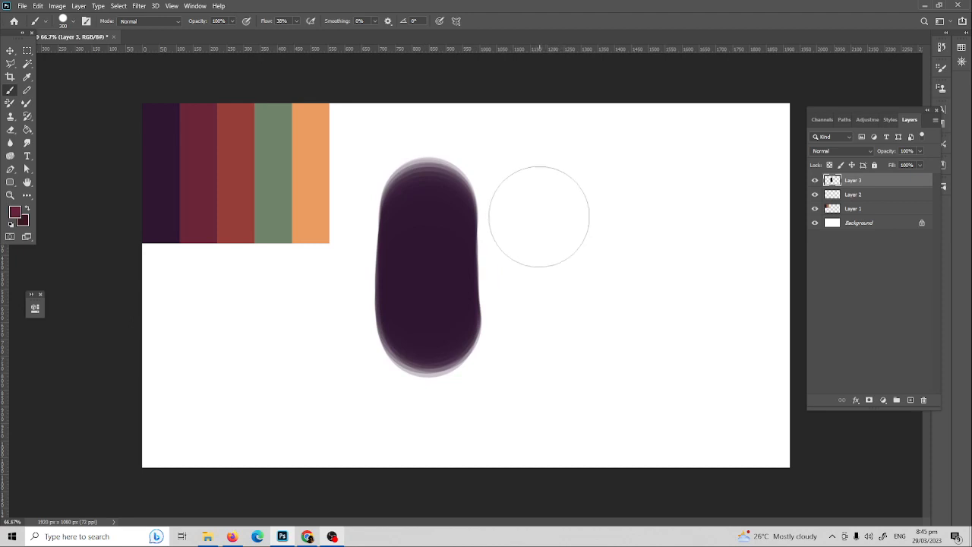
{"action": "left_click_drag", "start_coordinate": [529, 208], "coordinate": [529, 279]}
{"action": "key", "text": "ctrl+z"}
{"action": "mouse_move", "coordinate": [516, 218]}
{"action": "left_mouse_down"}
{"action": "mouse_move", "coordinate": [525, 282]}
{"action": "mouse_move", "coordinate": [525, 198]}
{"action": "mouse_move", "coordinate": [525, 311]}
{"action": "mouse_move", "coordinate": [528, 183]}
{"action": "left_mouse_up"}
{"action": "key", "text": "ctrl+z"}
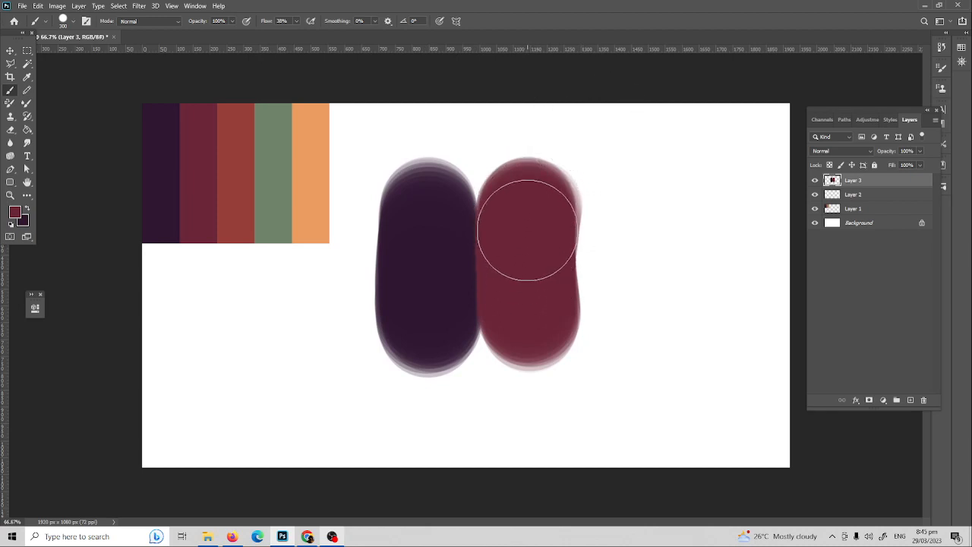
{"action": "mouse_move", "coordinate": [527, 239]}
{"action": "left_mouse_down"}
{"action": "mouse_move", "coordinate": [529, 287]}
{"action": "mouse_move", "coordinate": [527, 230]}
{"action": "left_mouse_up"}
{"action": "key", "text": "r"}
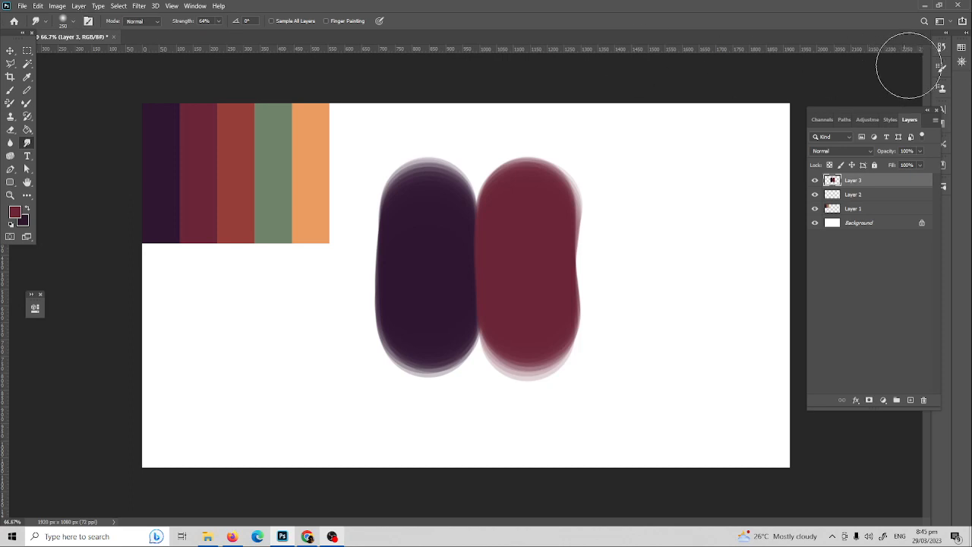
Step: Untick Scattering and Transfer in Brush Settings, then try and undo a smudge at the pills' tops
{"action": "left_click", "coordinate": [942, 67]}
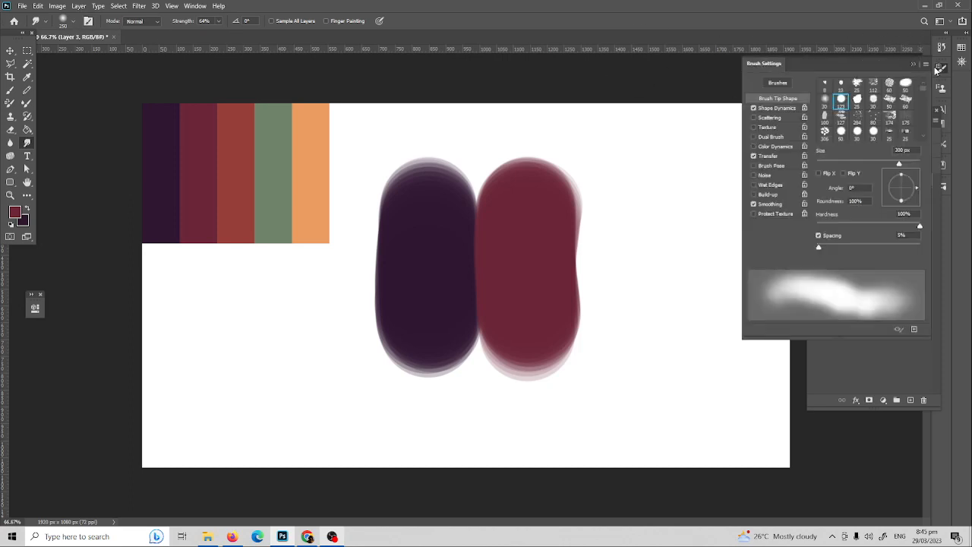
{"action": "left_click", "coordinate": [753, 118]}
{"action": "left_click", "coordinate": [753, 156]}
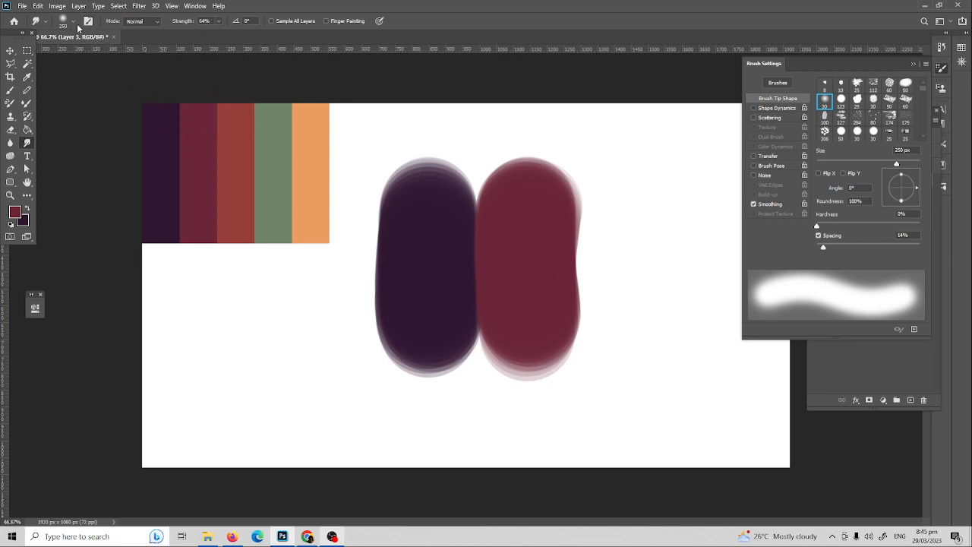
{"action": "mouse_move", "coordinate": [455, 220]}
{"action": "left_mouse_down"}
{"action": "mouse_move", "coordinate": [490, 184]}
{"action": "mouse_move", "coordinate": [482, 163]}
{"action": "mouse_move", "coordinate": [480, 171]}
{"action": "left_mouse_up"}
{"action": "key", "text": "ctrl+z"}
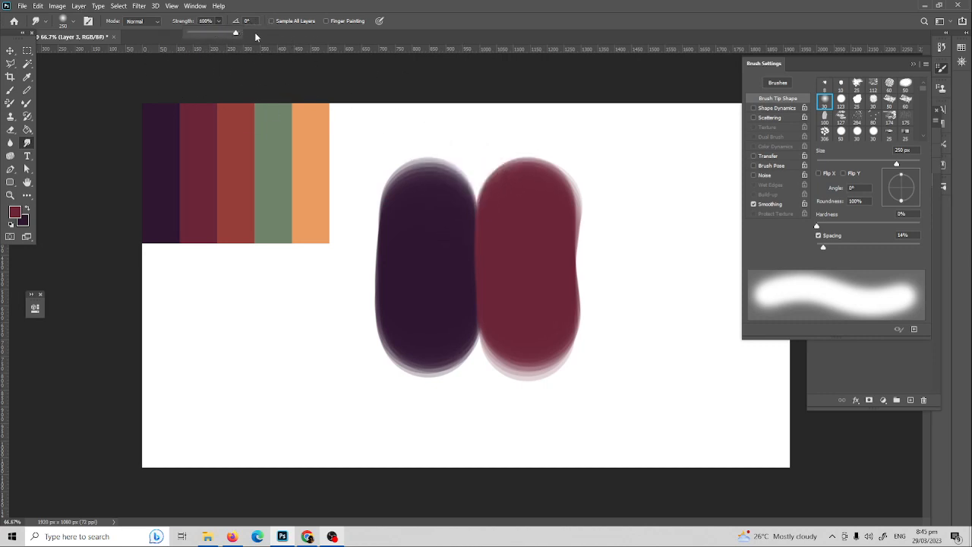
Step: Try smudging the pills' tops, bottoms and edges in several directions, undoing each
{"action": "mouse_move", "coordinate": [473, 195]}
{"action": "left_mouse_down"}
{"action": "mouse_move", "coordinate": [490, 170]}
{"action": "mouse_move", "coordinate": [478, 168]}
{"action": "mouse_move", "coordinate": [486, 151]}
{"action": "mouse_move", "coordinate": [477, 175]}
{"action": "mouse_move", "coordinate": [567, 146]}
{"action": "mouse_move", "coordinate": [646, 174]}
{"action": "left_mouse_up"}
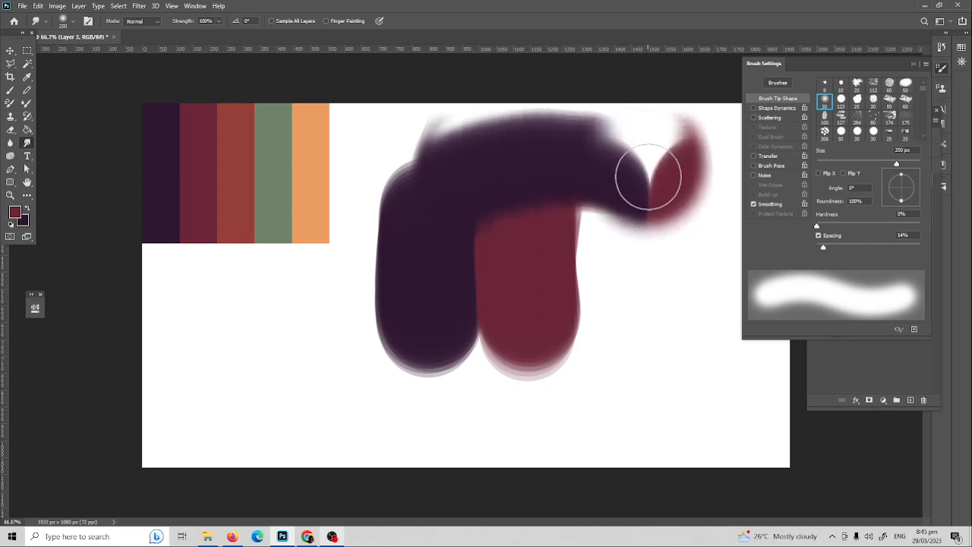
{"action": "key", "text": "ctrl+z"}
{"action": "mouse_move", "coordinate": [486, 175]}
{"action": "left_mouse_down"}
{"action": "mouse_move", "coordinate": [515, 159]}
{"action": "mouse_move", "coordinate": [658, 163]}
{"action": "mouse_move", "coordinate": [690, 162]}
{"action": "left_mouse_up"}
{"action": "key", "text": "ctrl+z"}
{"action": "mouse_move", "coordinate": [489, 182]}
{"action": "left_mouse_down"}
{"action": "mouse_move", "coordinate": [686, 129]}
{"action": "mouse_move", "coordinate": [691, 141]}
{"action": "left_mouse_up"}
{"action": "key", "text": "ctrl+z"}
{"action": "mouse_move", "coordinate": [481, 325]}
{"action": "left_mouse_down"}
{"action": "mouse_move", "coordinate": [471, 394]}
{"action": "mouse_move", "coordinate": [471, 291]}
{"action": "mouse_move", "coordinate": [501, 318]}
{"action": "left_mouse_up"}
{"action": "key", "text": "ctrl+z"}
{"action": "mouse_move", "coordinate": [484, 256]}
{"action": "left_mouse_down"}
{"action": "mouse_move", "coordinate": [489, 341]}
{"action": "mouse_move", "coordinate": [411, 406]}
{"action": "left_mouse_up"}
{"action": "key", "text": "ctrl+z"}
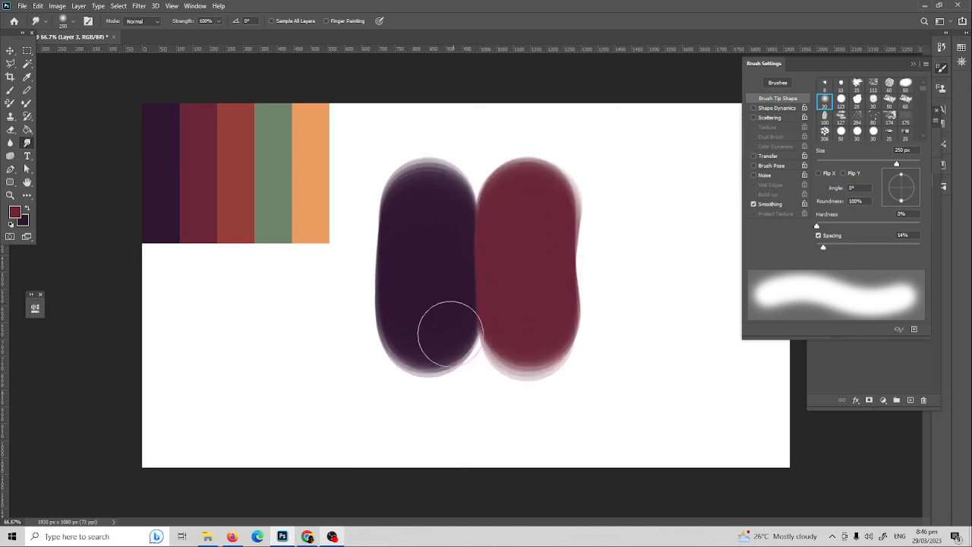
{"action": "mouse_move", "coordinate": [445, 329]}
{"action": "left_mouse_down"}
{"action": "mouse_move", "coordinate": [415, 320]}
{"action": "mouse_move", "coordinate": [181, 427]}
{"action": "mouse_move", "coordinate": [58, 490]}
{"action": "left_mouse_up"}
{"action": "key", "text": "ctrl+z"}
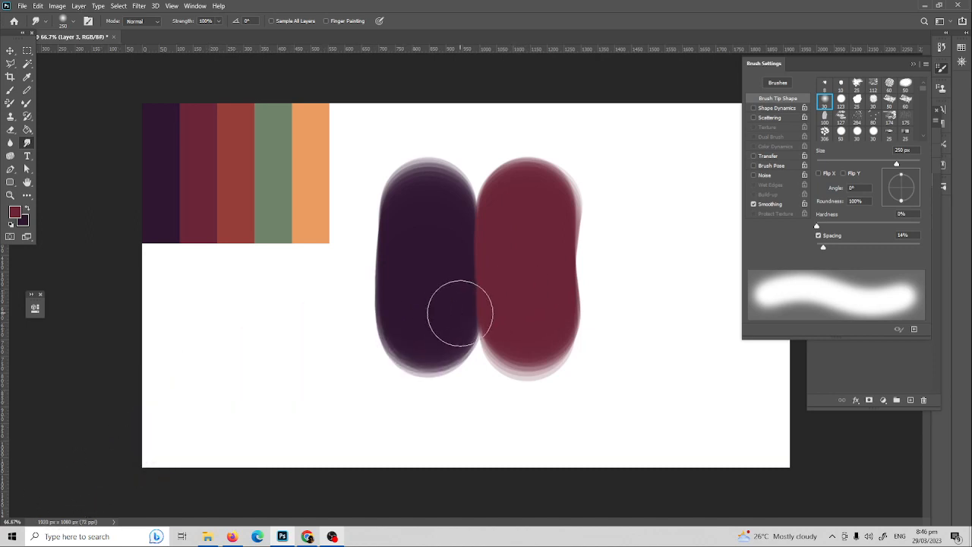
{"action": "left_click_drag", "start_coordinate": [427, 244], "coordinate": [326, 145]}
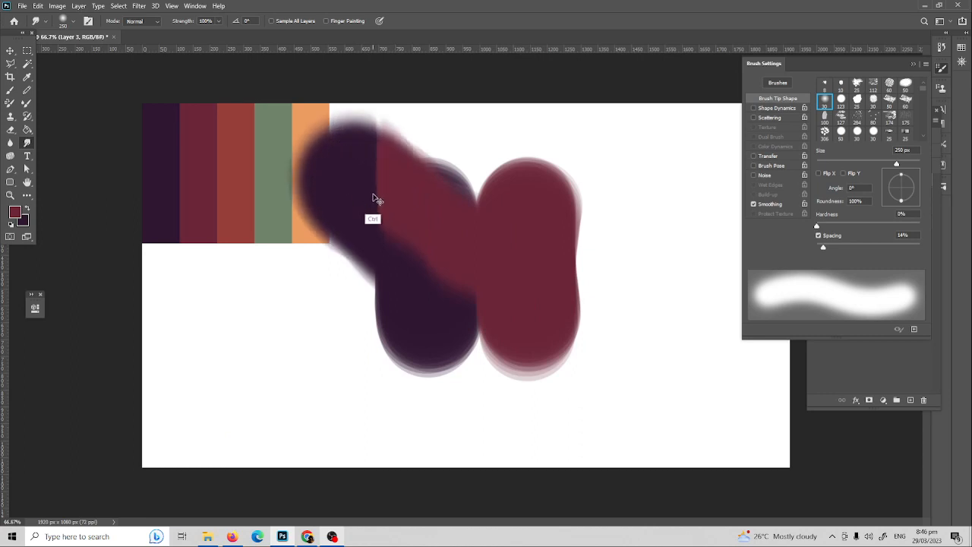
{"action": "key", "text": "ctrl+z"}
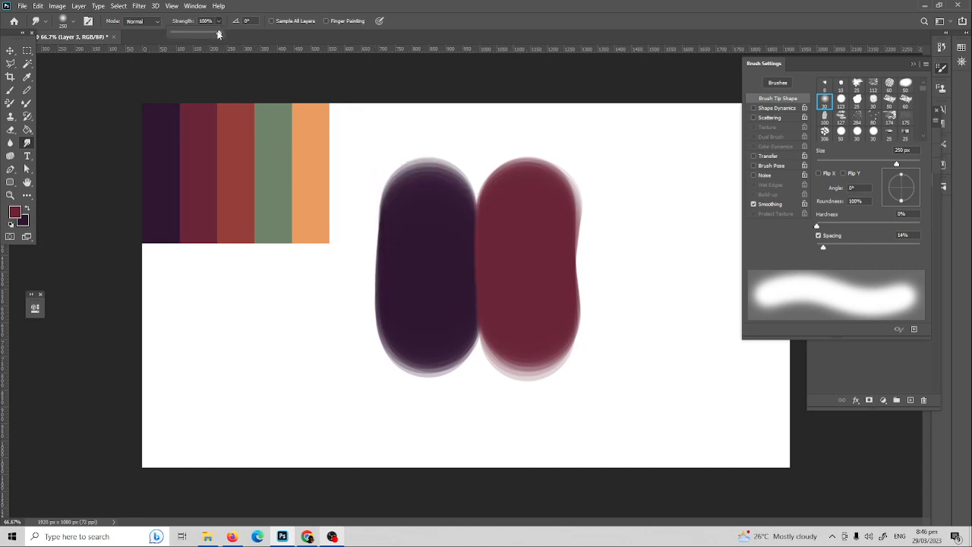
Step: Lower the smudge strength, blend purple into maroon along the seam, then undo back to clean shapes
{"action": "left_click", "coordinate": [205, 34]}
{"action": "mouse_move", "coordinate": [475, 209]}
{"action": "left_mouse_down"}
{"action": "mouse_move", "coordinate": [481, 150]}
{"action": "mouse_move", "coordinate": [485, 205]}
{"action": "mouse_move", "coordinate": [485, 150]}
{"action": "mouse_move", "coordinate": [574, 153]}
{"action": "mouse_move", "coordinate": [647, 170]}
{"action": "left_mouse_up"}
{"action": "key", "text": "ctrl+z"}
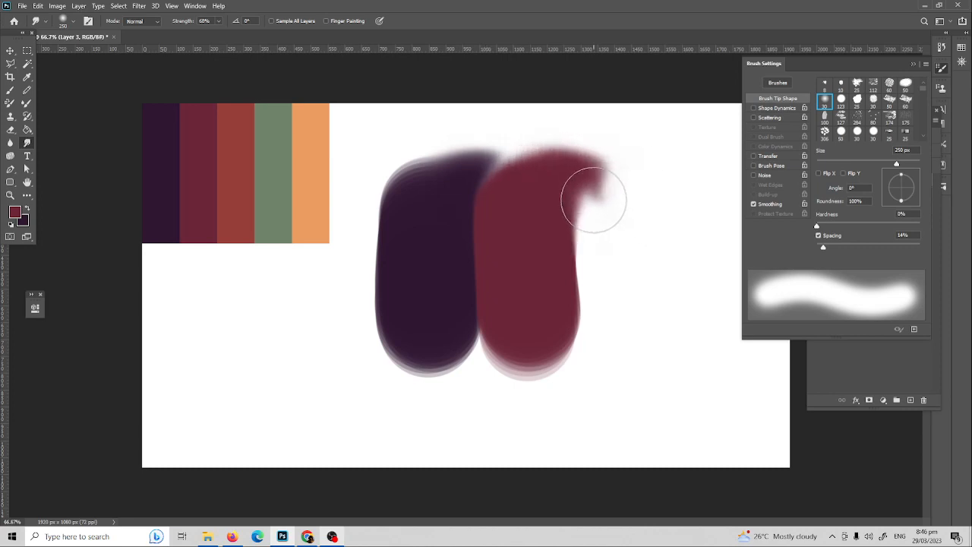
{"action": "key", "text": "ctrl+z"}
{"action": "mouse_move", "coordinate": [497, 261]}
{"action": "left_mouse_down"}
{"action": "mouse_move", "coordinate": [491, 206]}
{"action": "mouse_move", "coordinate": [509, 212]}
{"action": "left_mouse_up"}
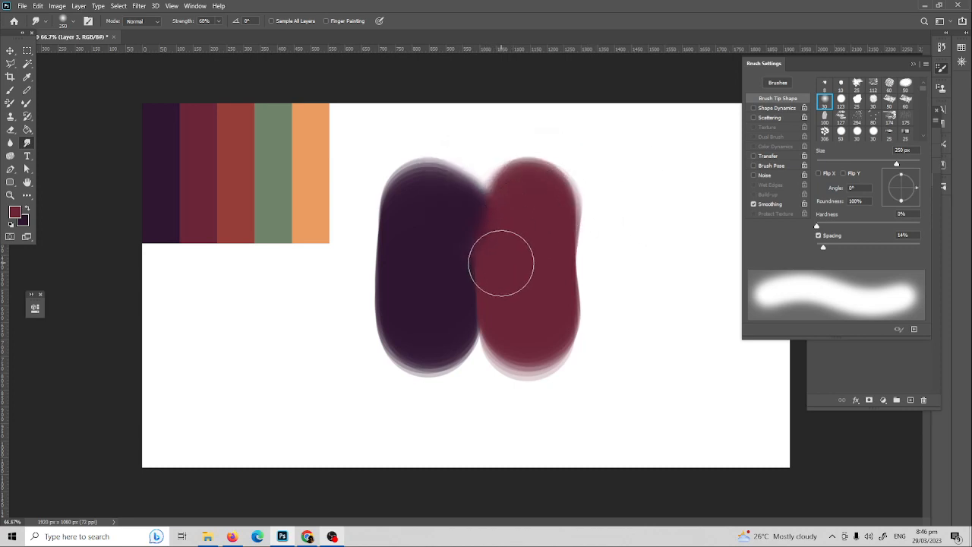
{"action": "mouse_move", "coordinate": [510, 173]}
{"action": "left_mouse_down"}
{"action": "mouse_move", "coordinate": [492, 256]}
{"action": "mouse_move", "coordinate": [481, 206]}
{"action": "left_mouse_up"}
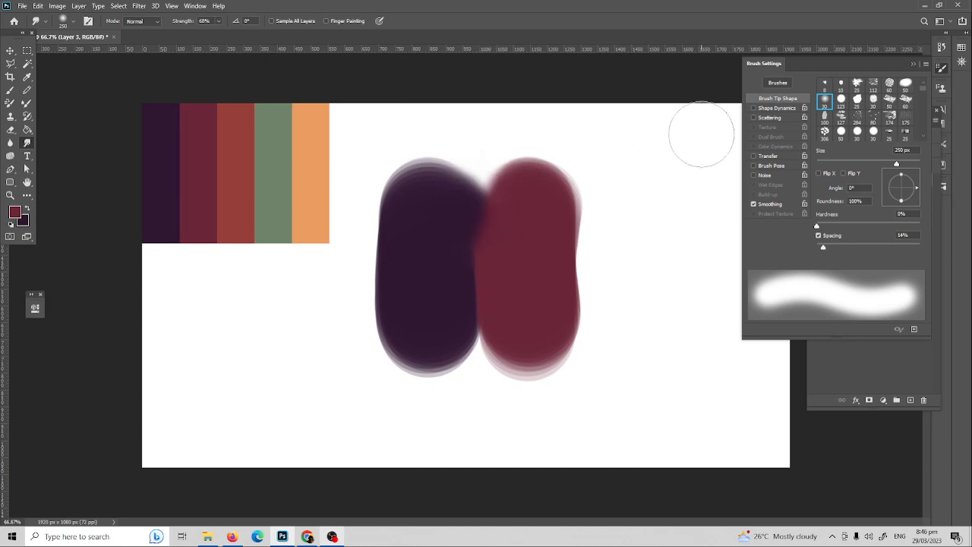
{"action": "mouse_move", "coordinate": [486, 214]}
{"action": "left_mouse_down"}
{"action": "mouse_move", "coordinate": [498, 285]}
{"action": "mouse_move", "coordinate": [492, 253]}
{"action": "mouse_move", "coordinate": [489, 296]}
{"action": "mouse_move", "coordinate": [476, 252]}
{"action": "mouse_move", "coordinate": [496, 278]}
{"action": "mouse_move", "coordinate": [490, 294]}
{"action": "mouse_move", "coordinate": [519, 312]}
{"action": "mouse_move", "coordinate": [477, 300]}
{"action": "mouse_move", "coordinate": [508, 303]}
{"action": "mouse_move", "coordinate": [496, 327]}
{"action": "mouse_move", "coordinate": [475, 320]}
{"action": "mouse_move", "coordinate": [500, 302]}
{"action": "mouse_move", "coordinate": [511, 311]}
{"action": "mouse_move", "coordinate": [509, 329]}
{"action": "mouse_move", "coordinate": [481, 322]}
{"action": "mouse_move", "coordinate": [502, 322]}
{"action": "mouse_move", "coordinate": [474, 292]}
{"action": "mouse_move", "coordinate": [505, 335]}
{"action": "mouse_move", "coordinate": [489, 309]}
{"action": "mouse_move", "coordinate": [492, 324]}
{"action": "mouse_move", "coordinate": [500, 297]}
{"action": "mouse_move", "coordinate": [487, 318]}
{"action": "mouse_move", "coordinate": [503, 317]}
{"action": "mouse_move", "coordinate": [483, 313]}
{"action": "mouse_move", "coordinate": [498, 283]}
{"action": "mouse_move", "coordinate": [513, 298]}
{"action": "mouse_move", "coordinate": [509, 311]}
{"action": "mouse_move", "coordinate": [511, 262]}
{"action": "left_mouse_up"}
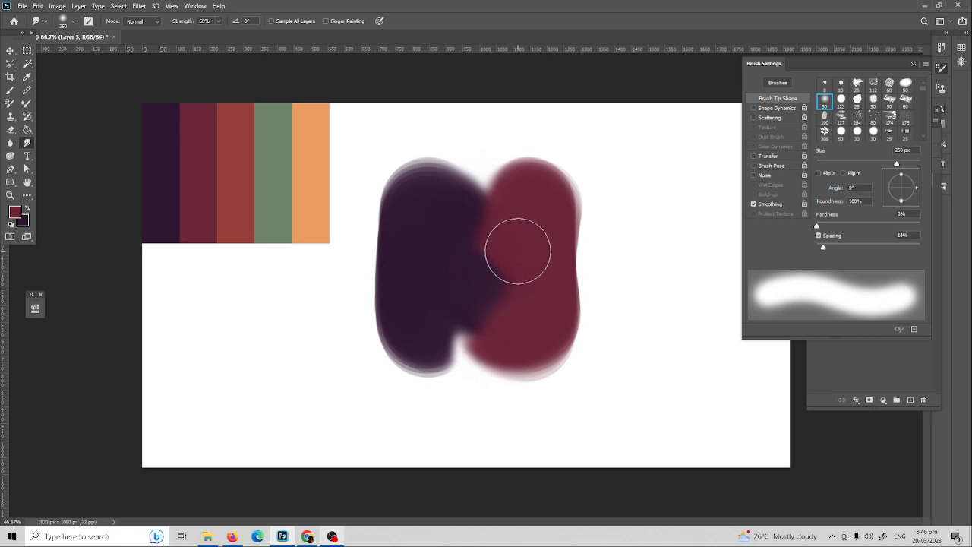
{"action": "key", "text": "ctrl+z"}
{"action": "key", "text": "ctrl+z"}
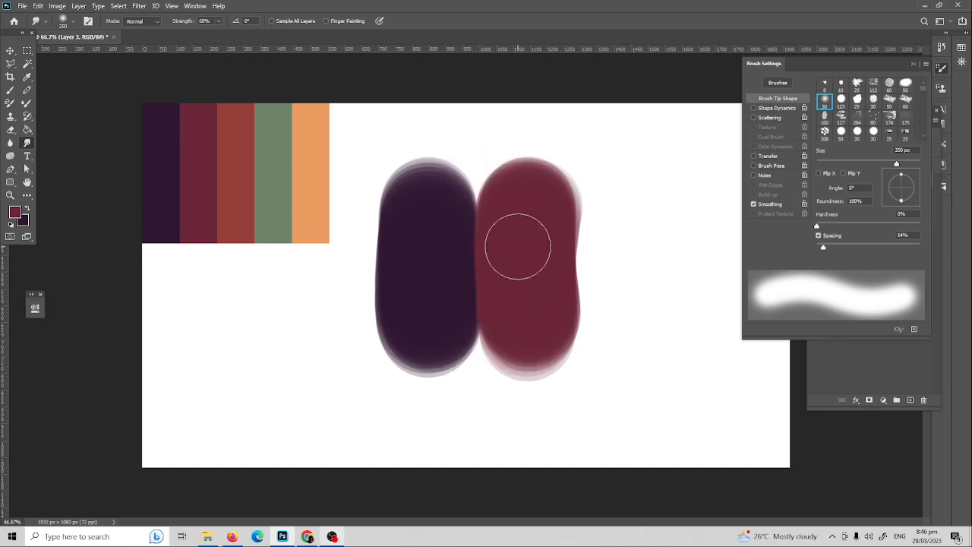
Step: Pick a hard round brush at 87% Strength and try smudging the purple-maroon seam, undoing each stroke
{"action": "left_click", "coordinate": [72, 23]}
{"action": "left_click", "coordinate": [235, 170]}
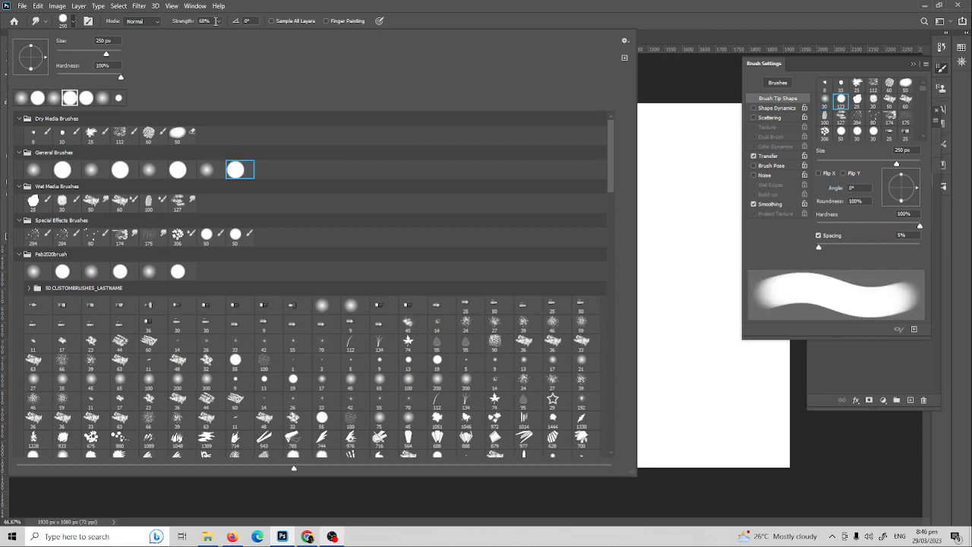
{"action": "left_click", "coordinate": [219, 20]}
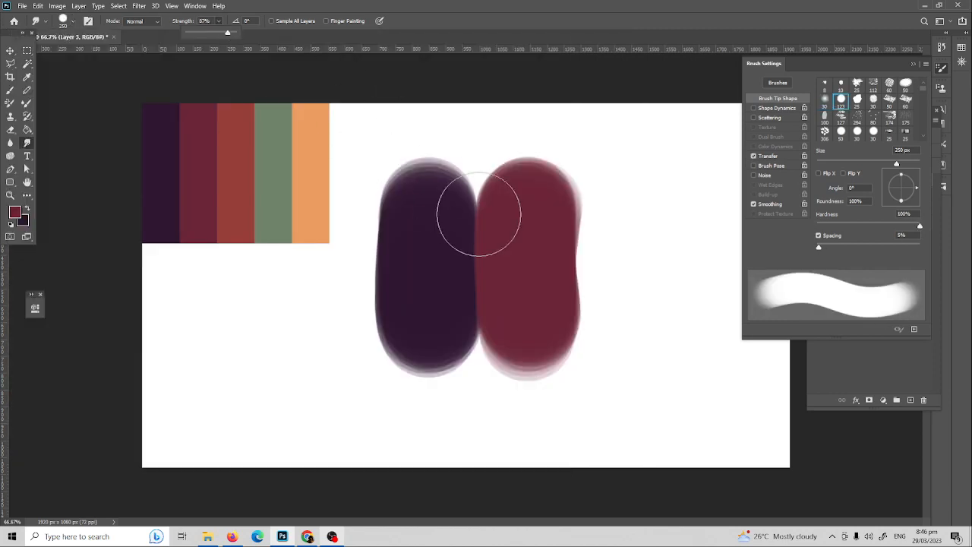
{"action": "mouse_move", "coordinate": [478, 215]}
{"action": "left_mouse_down"}
{"action": "mouse_move", "coordinate": [468, 194]}
{"action": "mouse_move", "coordinate": [474, 167]}
{"action": "left_mouse_up"}
{"action": "key", "text": "ctrl+z"}
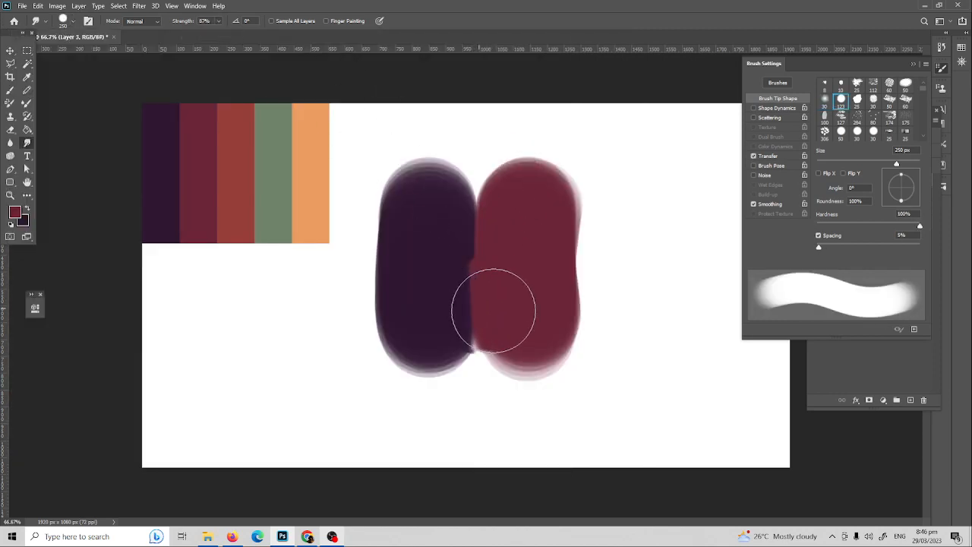
{"action": "mouse_move", "coordinate": [493, 310]}
{"action": "left_mouse_down"}
{"action": "mouse_move", "coordinate": [482, 341]}
{"action": "mouse_move", "coordinate": [503, 322]}
{"action": "mouse_move", "coordinate": [505, 308]}
{"action": "mouse_move", "coordinate": [467, 339]}
{"action": "mouse_move", "coordinate": [508, 361]}
{"action": "left_mouse_up"}
{"action": "key", "text": "ctrl+z"}
{"action": "key", "text": "ctrl+z"}
Step: Push purple up into the maroon shape, then dodge the blob's middle into pink and violet highlights
{"action": "key", "text": "ctrl+z"}
{"action": "mouse_move", "coordinate": [487, 273]}
{"action": "left_mouse_down"}
{"action": "mouse_move", "coordinate": [502, 297]}
{"action": "mouse_move", "coordinate": [498, 348]}
{"action": "left_mouse_up"}
{"action": "key", "text": "ctrl+z"}
{"action": "key", "text": "ctrl+z"}
{"action": "left_click_drag", "start_coordinate": [491, 314], "coordinate": [498, 319]}
{"action": "key", "text": "ctrl+z"}
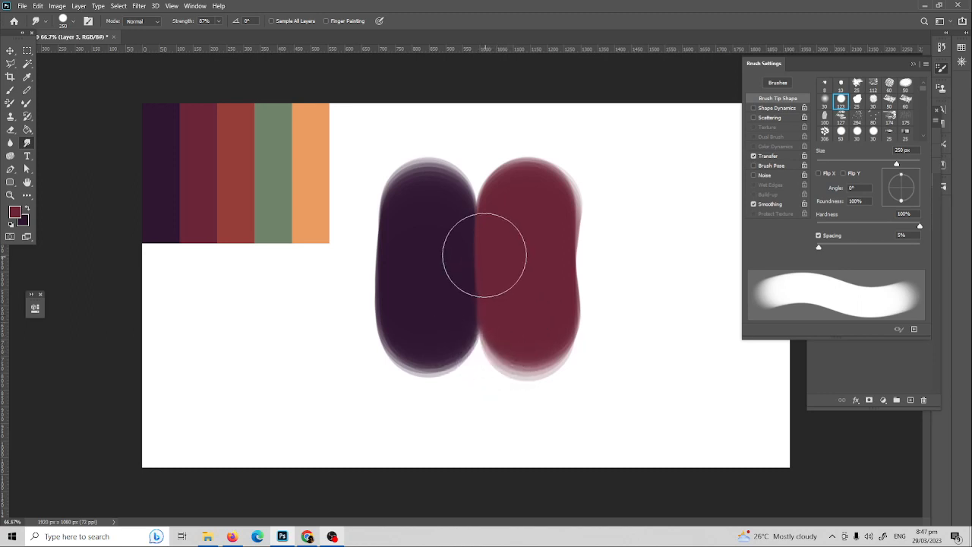
{"action": "mouse_move", "coordinate": [494, 230]}
{"action": "left_mouse_down"}
{"action": "mouse_move", "coordinate": [503, 215]}
{"action": "mouse_move", "coordinate": [473, 221]}
{"action": "left_mouse_up"}
{"action": "key", "text": "ctrl+z"}
{"action": "mouse_move", "coordinate": [479, 187]}
{"action": "left_mouse_down"}
{"action": "mouse_move", "coordinate": [458, 189]}
{"action": "mouse_move", "coordinate": [488, 162]}
{"action": "left_mouse_up"}
{"action": "key", "text": "ctrl+z"}
{"action": "mouse_move", "coordinate": [475, 300]}
{"action": "left_mouse_down"}
{"action": "mouse_move", "coordinate": [492, 319]}
{"action": "mouse_move", "coordinate": [475, 349]}
{"action": "mouse_move", "coordinate": [479, 336]}
{"action": "left_mouse_up"}
{"action": "key", "text": "ctrl+z"}
{"action": "mouse_move", "coordinate": [489, 278]}
{"action": "left_mouse_down"}
{"action": "mouse_move", "coordinate": [502, 259]}
{"action": "mouse_move", "coordinate": [485, 258]}
{"action": "mouse_move", "coordinate": [467, 199]}
{"action": "mouse_move", "coordinate": [579, 192]}
{"action": "mouse_move", "coordinate": [534, 208]}
{"action": "mouse_move", "coordinate": [416, 185]}
{"action": "mouse_move", "coordinate": [430, 326]}
{"action": "mouse_move", "coordinate": [379, 298]}
{"action": "mouse_move", "coordinate": [461, 333]}
{"action": "mouse_move", "coordinate": [563, 308]}
{"action": "mouse_move", "coordinate": [568, 348]}
{"action": "mouse_move", "coordinate": [554, 367]}
{"action": "mouse_move", "coordinate": [604, 338]}
{"action": "mouse_move", "coordinate": [556, 250]}
{"action": "left_mouse_up"}
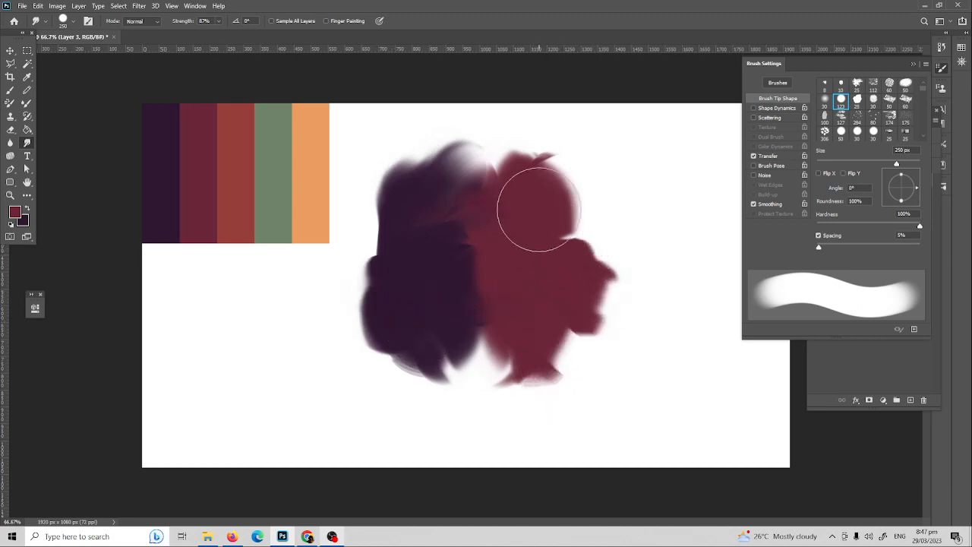
{"action": "key", "text": "o"}
{"action": "mouse_move", "coordinate": [477, 199]}
{"action": "left_mouse_down"}
{"action": "mouse_move", "coordinate": [474, 225]}
{"action": "mouse_move", "coordinate": [510, 198]}
{"action": "mouse_move", "coordinate": [518, 211]}
{"action": "mouse_move", "coordinate": [449, 379]}
{"action": "mouse_move", "coordinate": [456, 288]}
{"action": "mouse_move", "coordinate": [445, 340]}
{"action": "mouse_move", "coordinate": [479, 399]}
{"action": "mouse_move", "coordinate": [475, 418]}
{"action": "mouse_move", "coordinate": [420, 216]}
{"action": "mouse_move", "coordinate": [475, 239]}
{"action": "mouse_move", "coordinate": [464, 271]}
{"action": "mouse_move", "coordinate": [458, 210]}
{"action": "mouse_move", "coordinate": [593, 112]}
{"action": "left_mouse_up"}
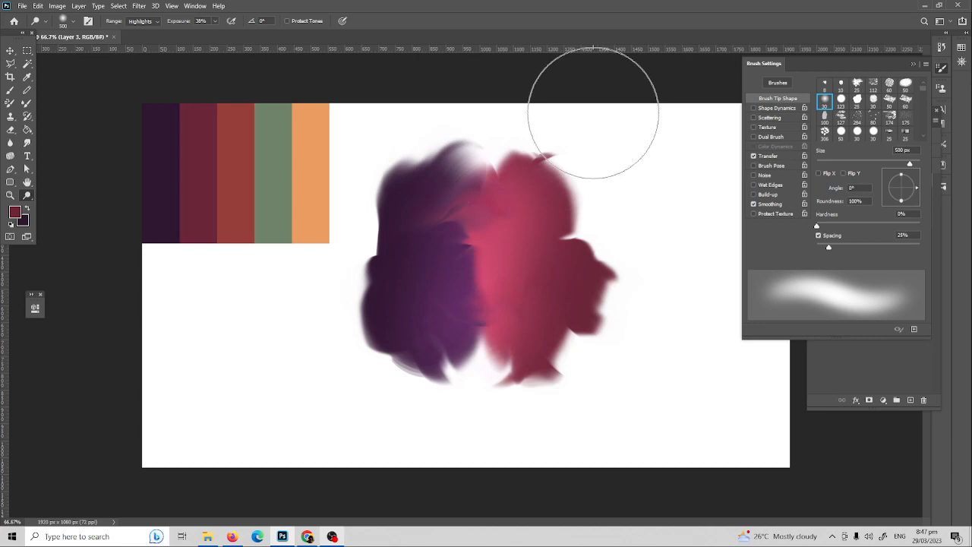
Step: Undo the dodge and ragged smudges back to the clean purple and maroon shapes
{"action": "key", "text": "ctrl+z"}
{"action": "key", "text": "ctrl+z"}
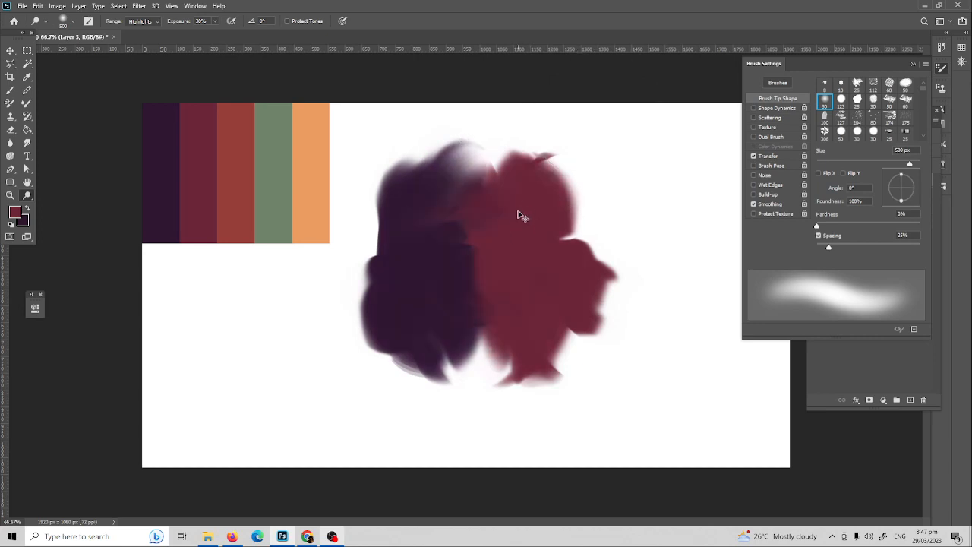
{"action": "key", "text": "ctrl+z"}
{"action": "key", "text": "ctrl+z"}
{"action": "key", "text": "ctrl+z"}
{"action": "key", "text": "ctrl+z"}
{"action": "key", "text": "ctrl+z"}
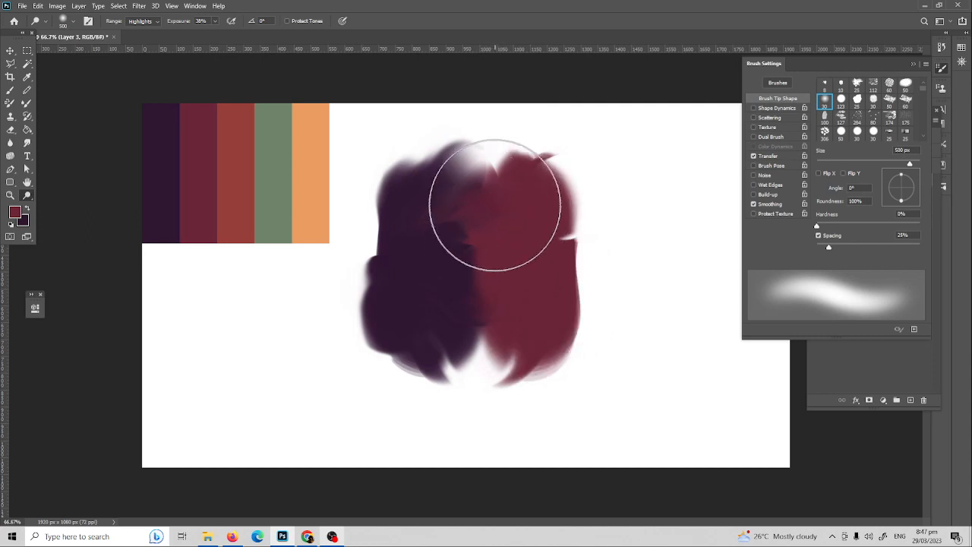
{"action": "key", "text": "ctrl+z"}
{"action": "key", "text": "ctrl+z"}
{"action": "key", "text": "ctrl+z"}
{"action": "key", "text": "ctrl+z"}
{"action": "key", "text": "ctrl+z"}
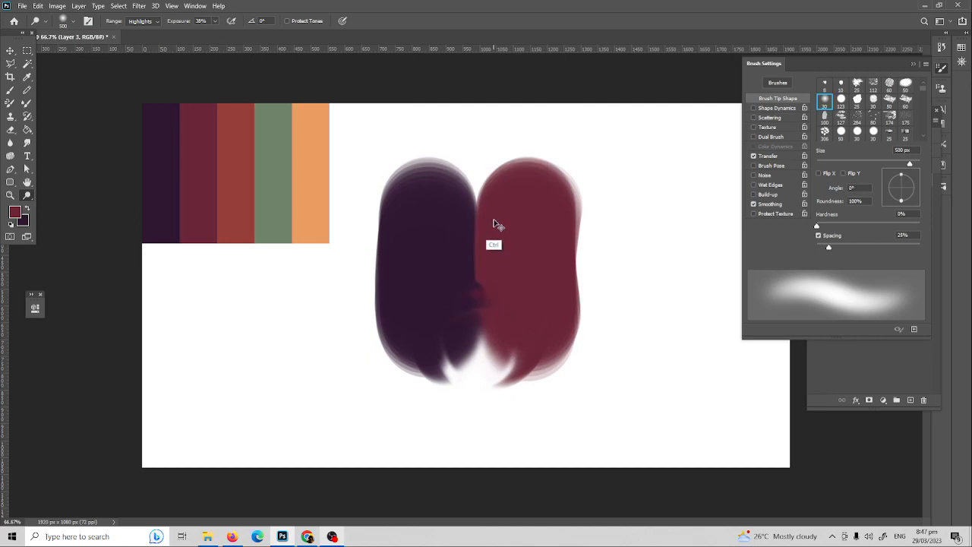
{"action": "key", "text": "ctrl+z"}
Step: Return to the Smudge tool with a soft round brush and test a smudge where the shapes meet
{"action": "key", "text": "b"}
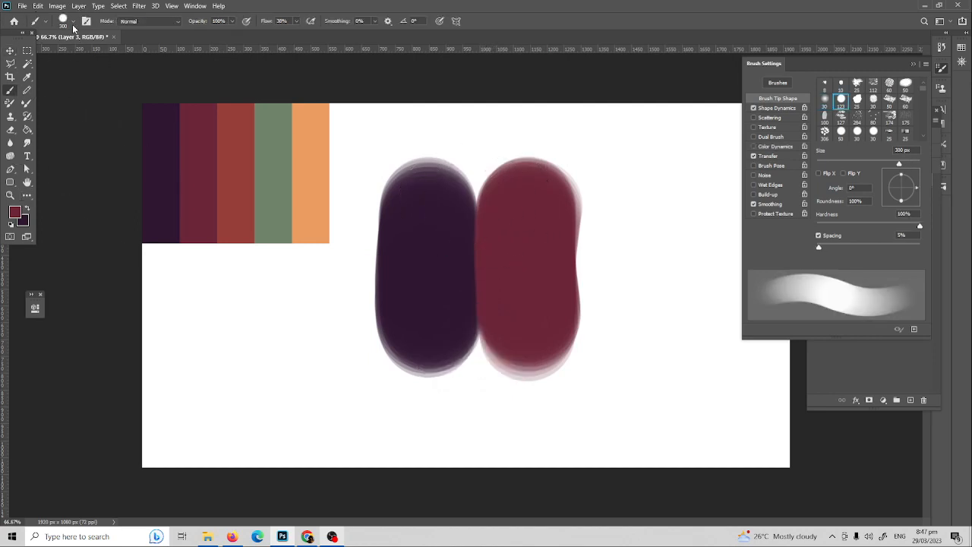
{"action": "left_click", "coordinate": [27, 144]}
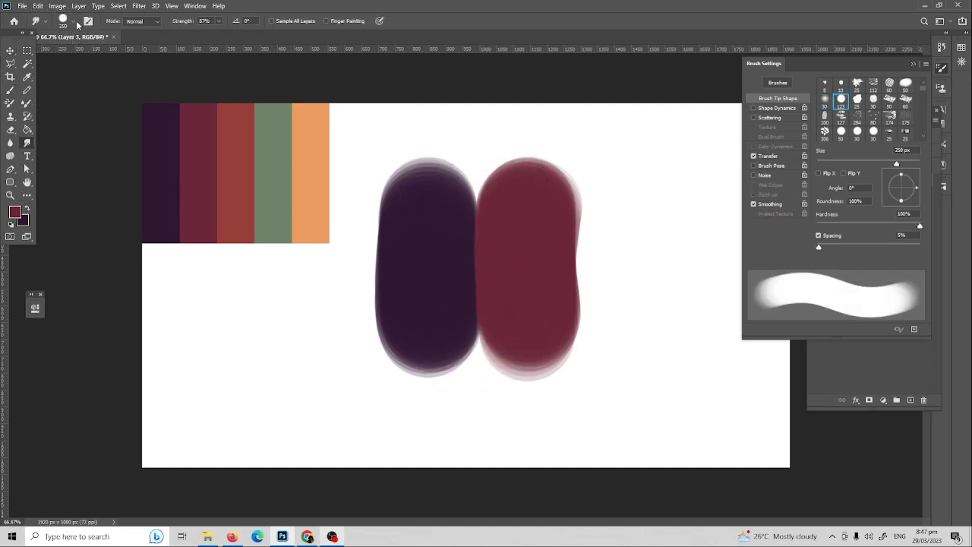
{"action": "left_click", "coordinate": [74, 21]}
{"action": "left_click", "coordinate": [212, 174]}
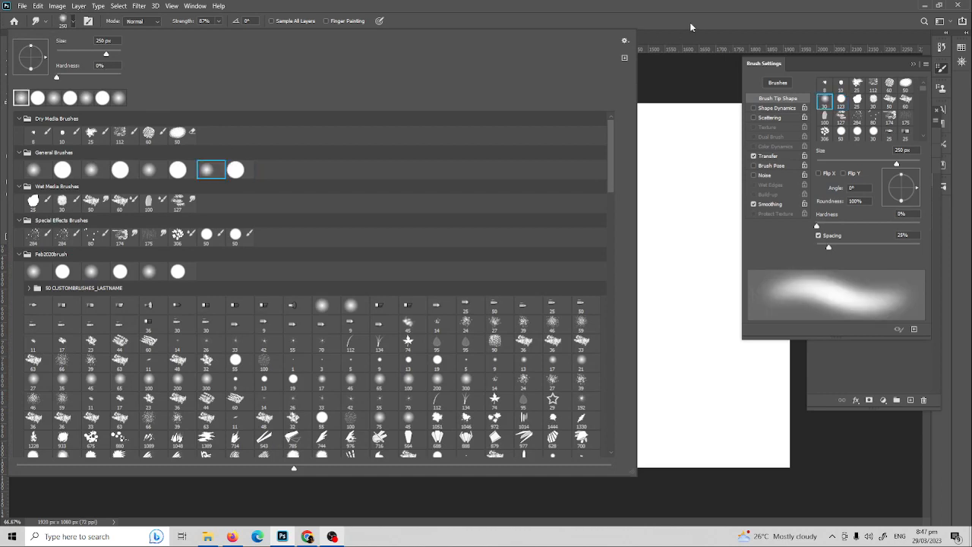
{"action": "left_click", "coordinate": [690, 23]}
{"action": "mouse_move", "coordinate": [468, 198]}
{"action": "left_mouse_down"}
{"action": "mouse_move", "coordinate": [517, 205]}
{"action": "mouse_move", "coordinate": [498, 215]}
{"action": "mouse_move", "coordinate": [520, 183]}
{"action": "mouse_move", "coordinate": [488, 205]}
{"action": "mouse_move", "coordinate": [488, 188]}
{"action": "mouse_move", "coordinate": [487, 218]}
{"action": "mouse_move", "coordinate": [479, 188]}
{"action": "left_mouse_up"}
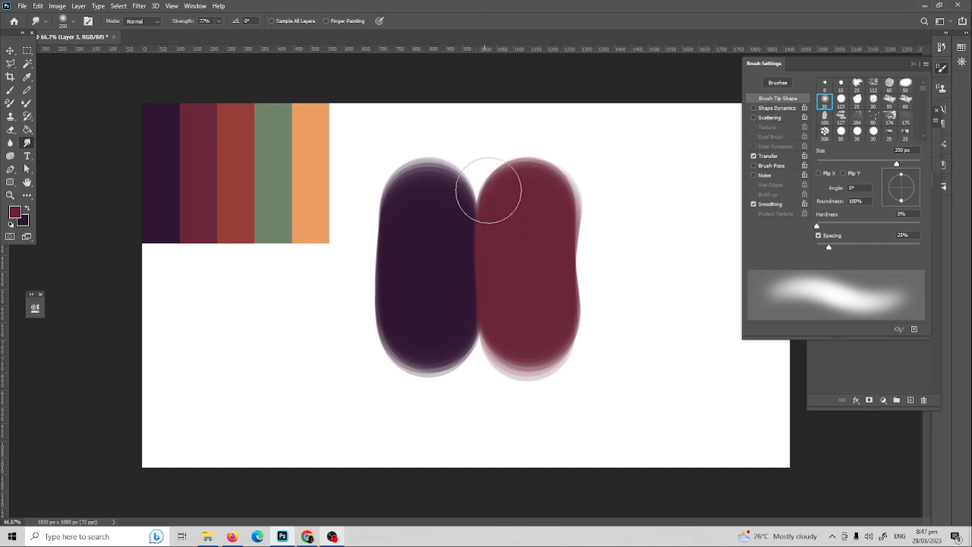
{"action": "left_click", "coordinate": [771, 158]}
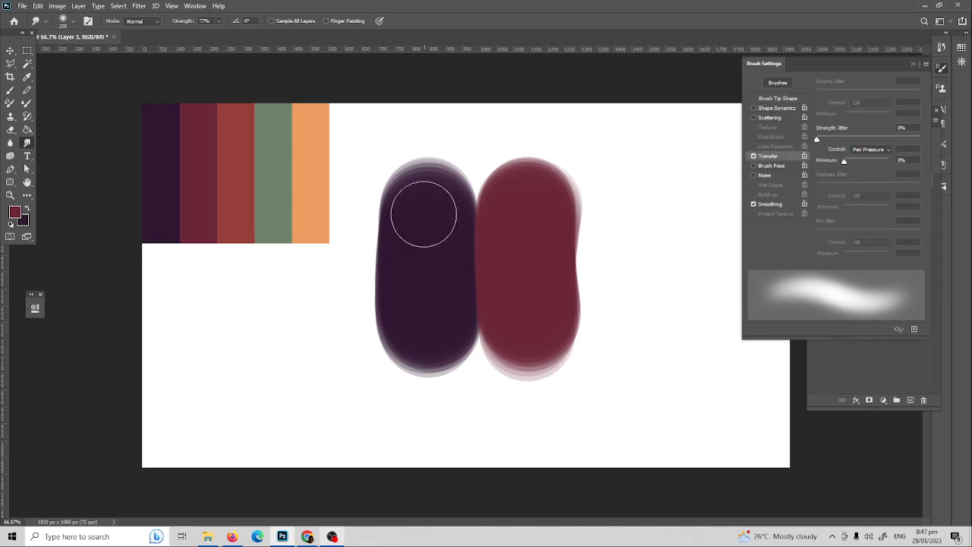
Step: With Transfer tied to Pen Pressure, test-smudge the top of the seam, then undo every stroke
{"action": "key", "text": "ctrl"}
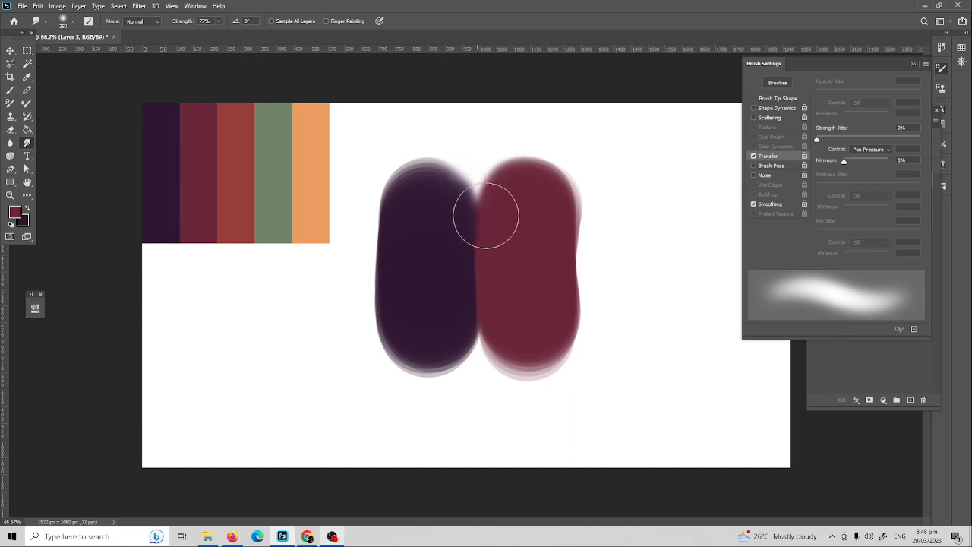
{"action": "mouse_move", "coordinate": [486, 216]}
{"action": "left_mouse_down"}
{"action": "mouse_move", "coordinate": [484, 202]}
{"action": "mouse_move", "coordinate": [498, 210]}
{"action": "left_mouse_up"}
{"action": "key", "text": "ctrl+z"}
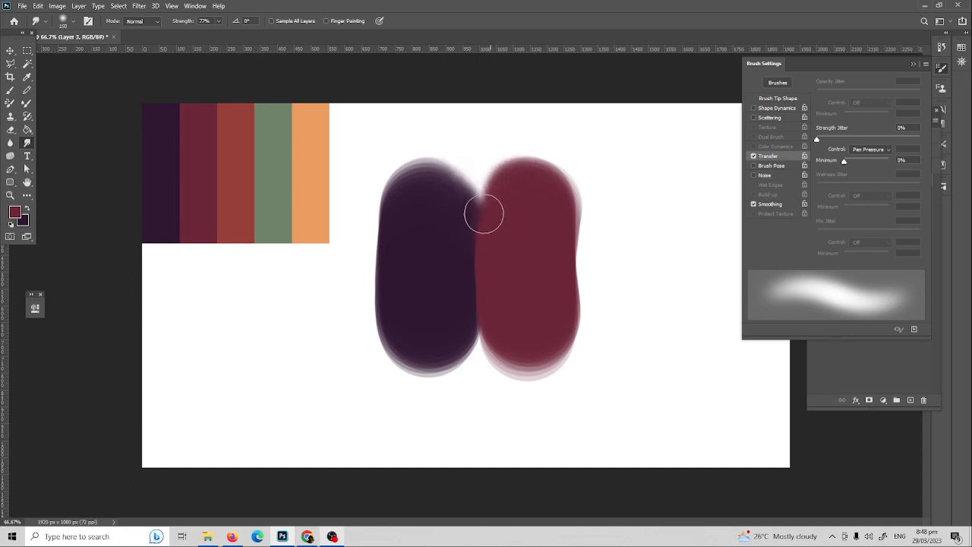
{"action": "mouse_move", "coordinate": [497, 199]}
{"action": "left_mouse_down"}
{"action": "mouse_move", "coordinate": [496, 176]}
{"action": "mouse_move", "coordinate": [475, 184]}
{"action": "mouse_move", "coordinate": [501, 179]}
{"action": "mouse_move", "coordinate": [467, 183]}
{"action": "mouse_move", "coordinate": [493, 164]}
{"action": "left_mouse_up"}
{"action": "mouse_move", "coordinate": [462, 193]}
{"action": "left_mouse_down"}
{"action": "mouse_move", "coordinate": [447, 191]}
{"action": "mouse_move", "coordinate": [483, 183]}
{"action": "left_mouse_up"}
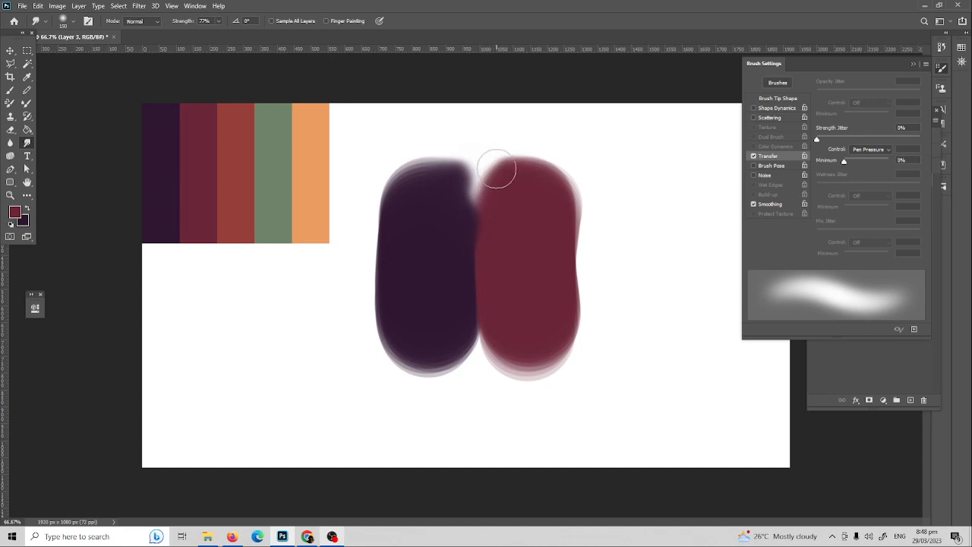
{"action": "key", "text": "ctrl+z"}
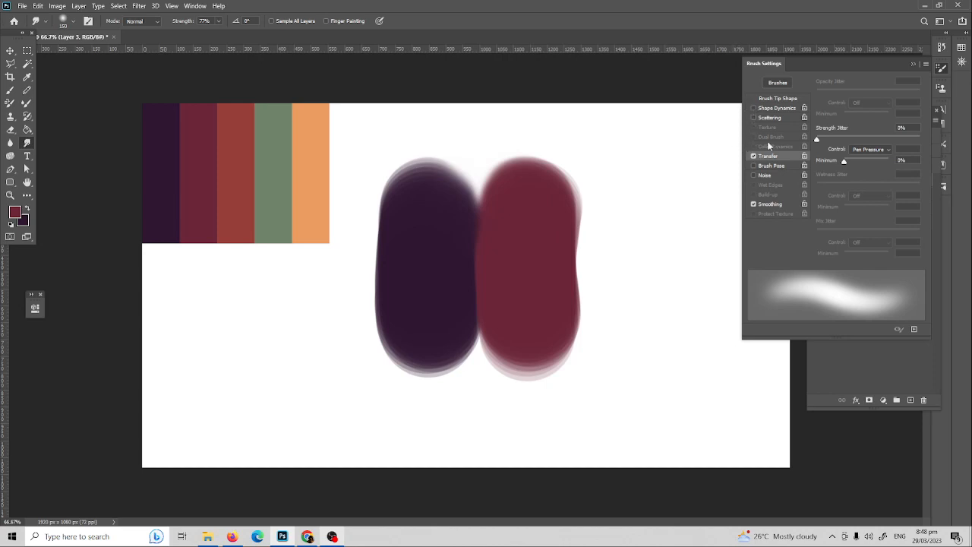
{"action": "key", "text": "ctrl+z"}
{"action": "key", "text": "ctrl+z"}
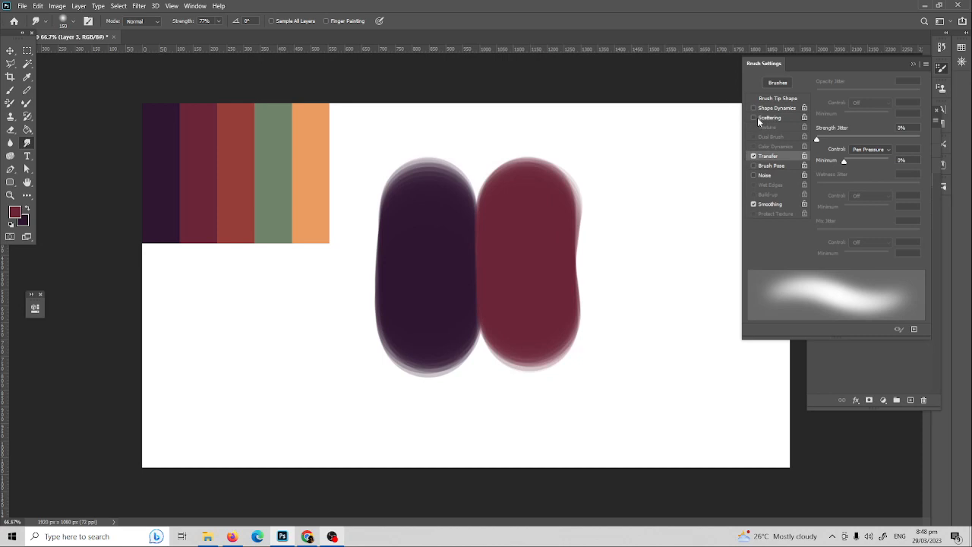
Step: In Scattering, test and undo a top-seam smudge, then drag Scatter up to 328%
{"action": "left_click", "coordinate": [772, 118]}
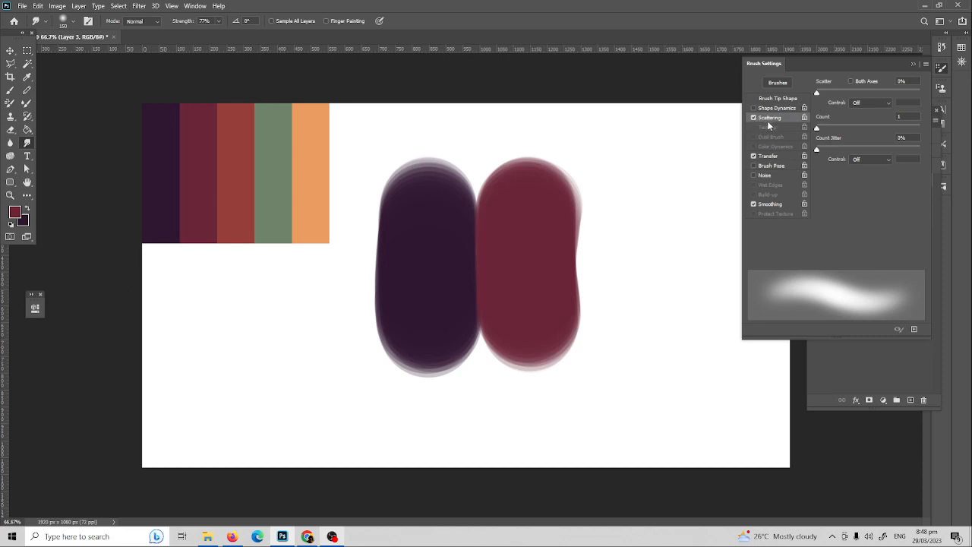
{"action": "mouse_move", "coordinate": [516, 193]}
{"action": "left_mouse_down"}
{"action": "mouse_move", "coordinate": [482, 199]}
{"action": "mouse_move", "coordinate": [499, 177]}
{"action": "mouse_move", "coordinate": [490, 171]}
{"action": "mouse_move", "coordinate": [503, 174]}
{"action": "mouse_move", "coordinate": [490, 196]}
{"action": "mouse_move", "coordinate": [498, 173]}
{"action": "mouse_move", "coordinate": [461, 167]}
{"action": "mouse_move", "coordinate": [484, 163]}
{"action": "mouse_move", "coordinate": [510, 177]}
{"action": "mouse_move", "coordinate": [463, 181]}
{"action": "mouse_move", "coordinate": [512, 169]}
{"action": "mouse_move", "coordinate": [487, 182]}
{"action": "mouse_move", "coordinate": [499, 206]}
{"action": "mouse_move", "coordinate": [505, 189]}
{"action": "mouse_move", "coordinate": [527, 210]}
{"action": "left_mouse_up"}
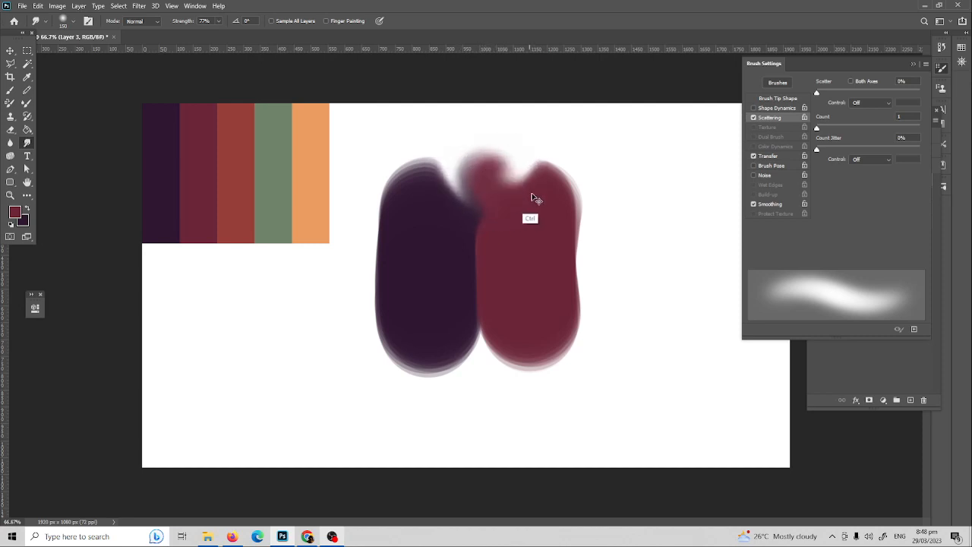
{"action": "key", "text": "ctrl+z"}
{"action": "key", "text": "ctrl+z"}
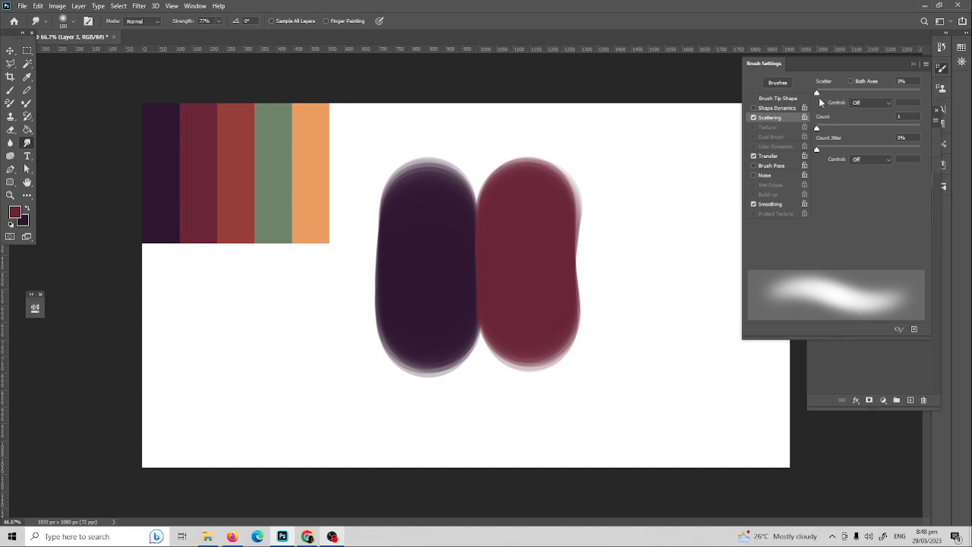
{"action": "left_click_drag", "start_coordinate": [817, 92], "coordinate": [823, 94]}
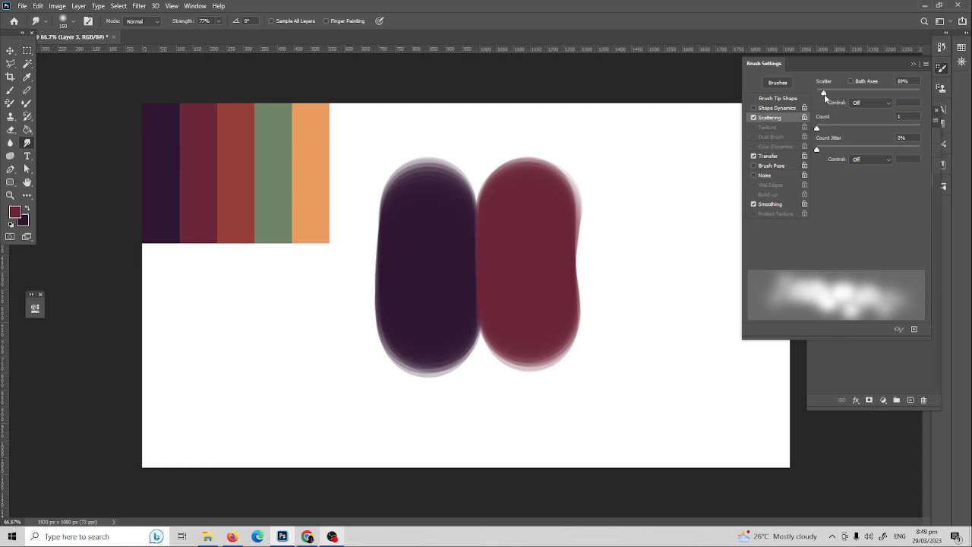
{"action": "left_click_drag", "start_coordinate": [824, 94], "coordinate": [827, 94]}
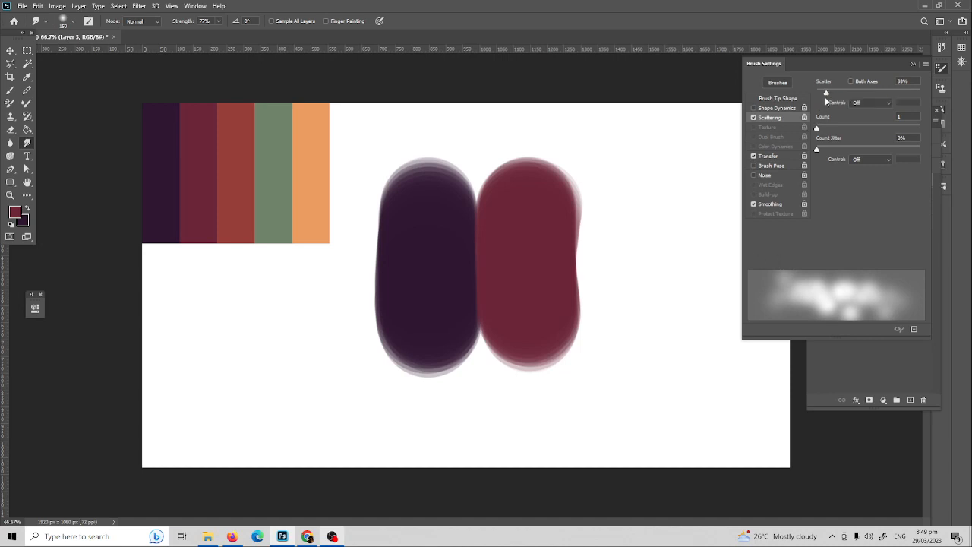
{"action": "left_click_drag", "start_coordinate": [825, 94], "coordinate": [852, 94]}
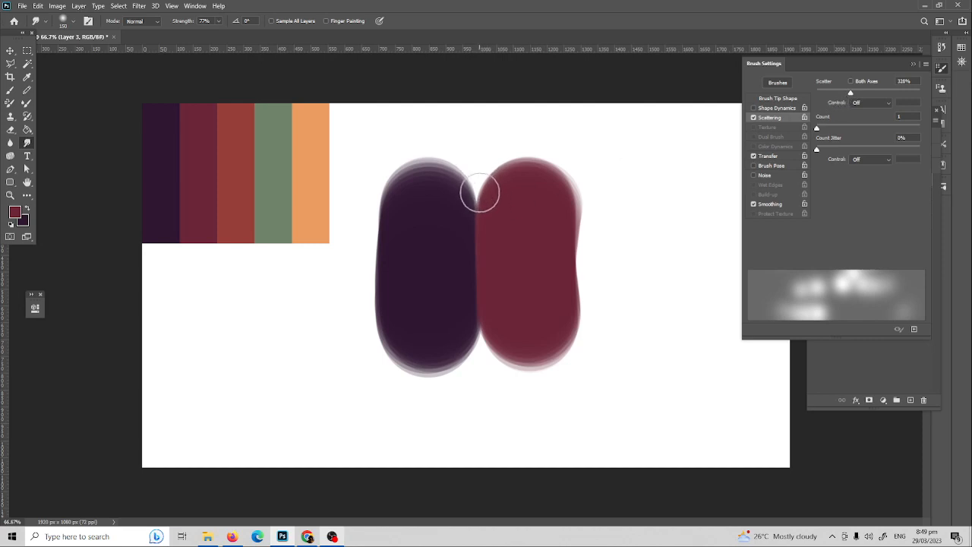
Step: Undo two scattered trial smudges and lower the brush Scatter to 25%
{"action": "mouse_move", "coordinate": [481, 186]}
{"action": "left_mouse_down"}
{"action": "mouse_move", "coordinate": [473, 178]}
{"action": "mouse_move", "coordinate": [486, 182]}
{"action": "left_mouse_up"}
{"action": "key", "text": "ctrl+z"}
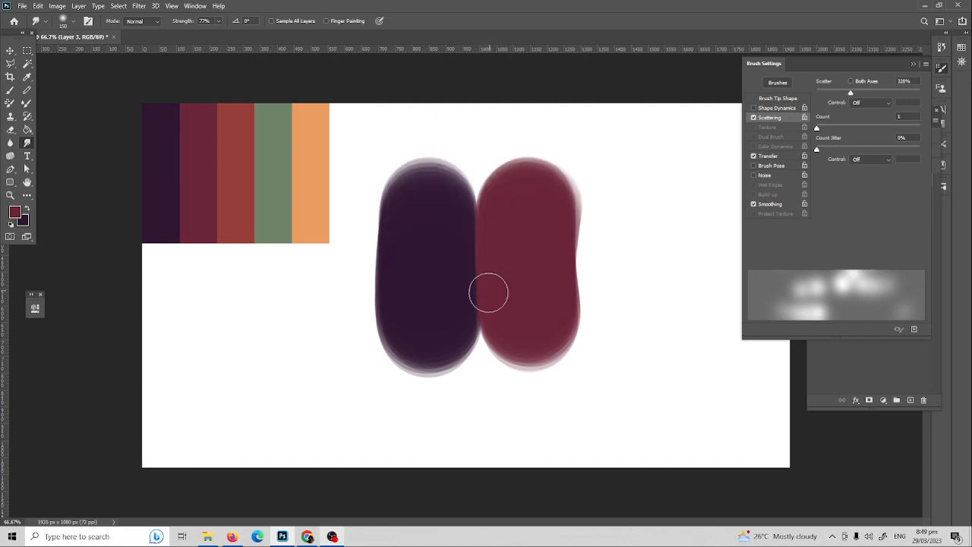
{"action": "mouse_move", "coordinate": [486, 288]}
{"action": "left_mouse_down"}
{"action": "mouse_move", "coordinate": [485, 318]}
{"action": "mouse_move", "coordinate": [466, 328]}
{"action": "mouse_move", "coordinate": [482, 388]}
{"action": "mouse_move", "coordinate": [534, 336]}
{"action": "mouse_move", "coordinate": [479, 350]}
{"action": "mouse_move", "coordinate": [509, 339]}
{"action": "left_mouse_up"}
{"action": "key", "text": "ctrl+z"}
{"action": "key", "text": "ctrl+z"}
{"action": "left_click_drag", "start_coordinate": [852, 92], "coordinate": [820, 92]}
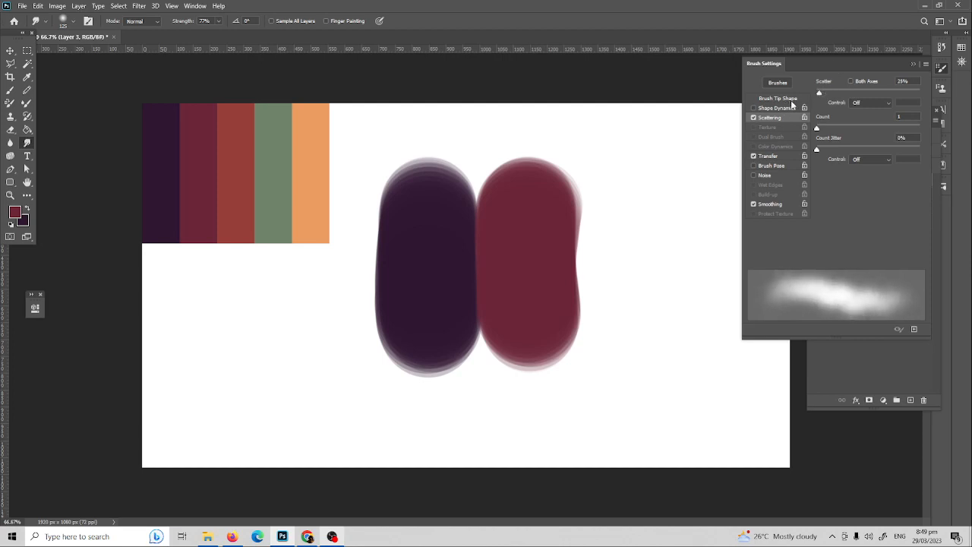
Step: Set Brush Tip Shape spacing to 12% and close Brush Settings
{"action": "left_click", "coordinate": [790, 100]}
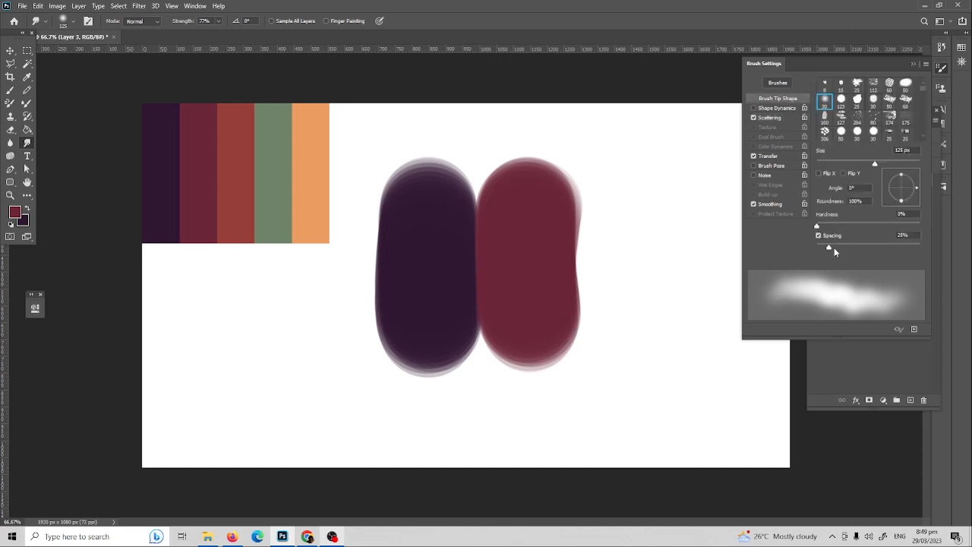
{"action": "left_click_drag", "start_coordinate": [826, 250], "coordinate": [821, 246]}
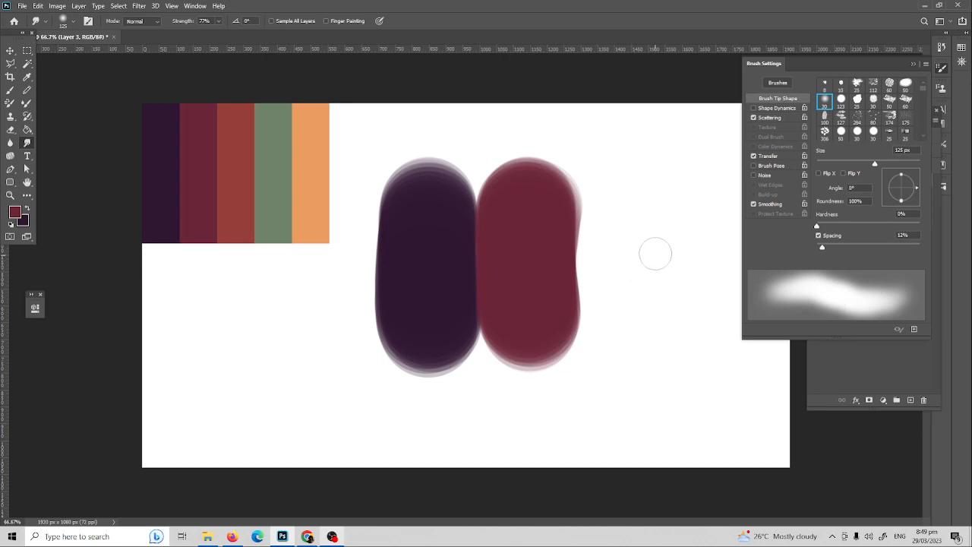
{"action": "left_click", "coordinate": [941, 73]}
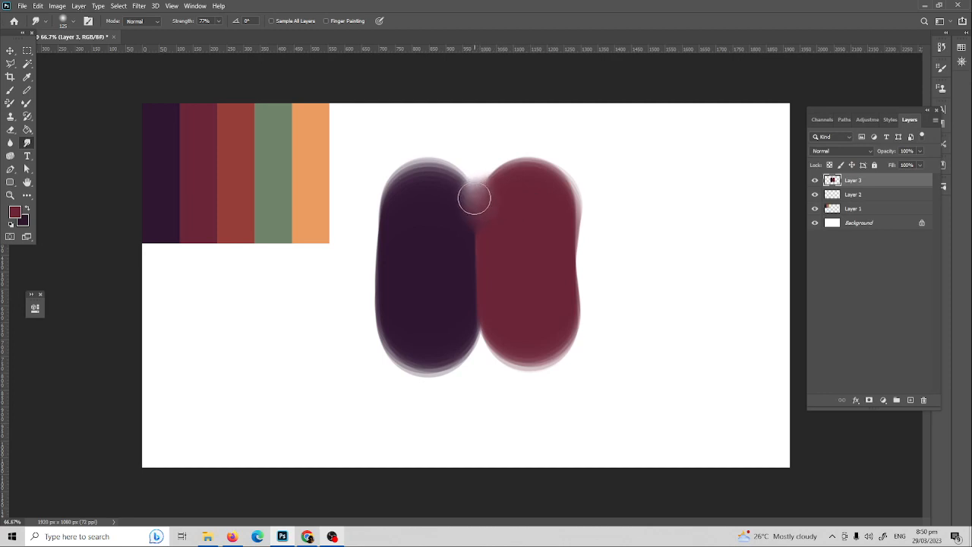
Step: Smudge the top of the purple-maroon seam, the purple's bottom edge and the pale bottom gap
{"action": "mouse_move", "coordinate": [473, 195]}
{"action": "left_mouse_down"}
{"action": "mouse_move", "coordinate": [500, 180]}
{"action": "mouse_move", "coordinate": [507, 186]}
{"action": "mouse_move", "coordinate": [460, 196]}
{"action": "mouse_move", "coordinate": [438, 177]}
{"action": "mouse_move", "coordinate": [429, 182]}
{"action": "mouse_move", "coordinate": [459, 225]}
{"action": "mouse_move", "coordinate": [486, 211]}
{"action": "mouse_move", "coordinate": [483, 238]}
{"action": "mouse_move", "coordinate": [494, 255]}
{"action": "mouse_move", "coordinate": [532, 218]}
{"action": "mouse_move", "coordinate": [529, 185]}
{"action": "mouse_move", "coordinate": [546, 185]}
{"action": "mouse_move", "coordinate": [542, 170]}
{"action": "mouse_move", "coordinate": [518, 179]}
{"action": "mouse_move", "coordinate": [521, 167]}
{"action": "mouse_move", "coordinate": [503, 158]}
{"action": "mouse_move", "coordinate": [478, 255]}
{"action": "mouse_move", "coordinate": [457, 273]}
{"action": "mouse_move", "coordinate": [484, 238]}
{"action": "mouse_move", "coordinate": [484, 302]}
{"action": "mouse_move", "coordinate": [528, 293]}
{"action": "mouse_move", "coordinate": [469, 329]}
{"action": "mouse_move", "coordinate": [499, 350]}
{"action": "mouse_move", "coordinate": [481, 365]}
{"action": "mouse_move", "coordinate": [508, 343]}
{"action": "mouse_move", "coordinate": [456, 350]}
{"action": "mouse_move", "coordinate": [453, 370]}
{"action": "mouse_move", "coordinate": [478, 336]}
{"action": "mouse_move", "coordinate": [542, 336]}
{"action": "mouse_move", "coordinate": [518, 222]}
{"action": "left_mouse_up"}
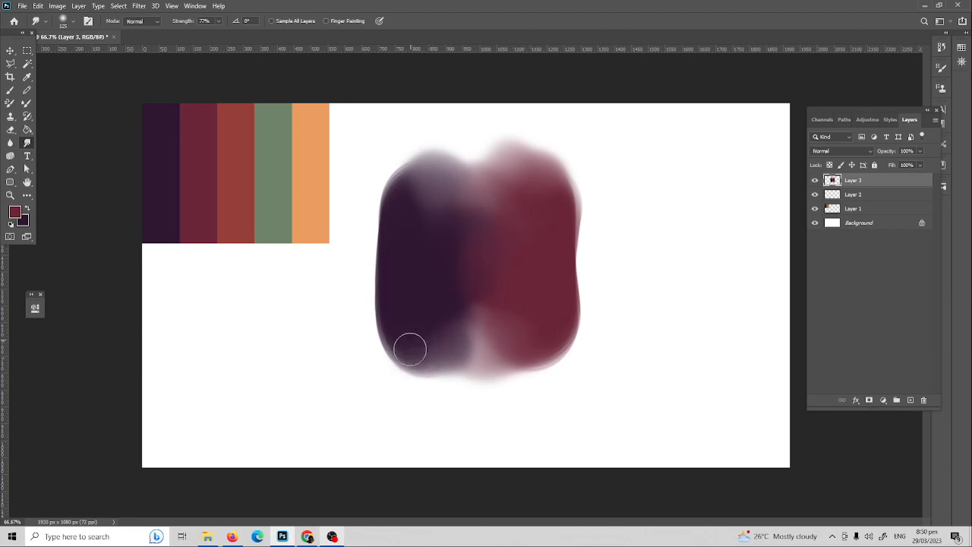
{"action": "left_click_drag", "start_coordinate": [410, 349], "coordinate": [436, 365]}
{"action": "mouse_move", "coordinate": [529, 300]}
{"action": "left_mouse_down"}
{"action": "mouse_move", "coordinate": [484, 323]}
{"action": "mouse_move", "coordinate": [503, 321]}
{"action": "left_mouse_up"}
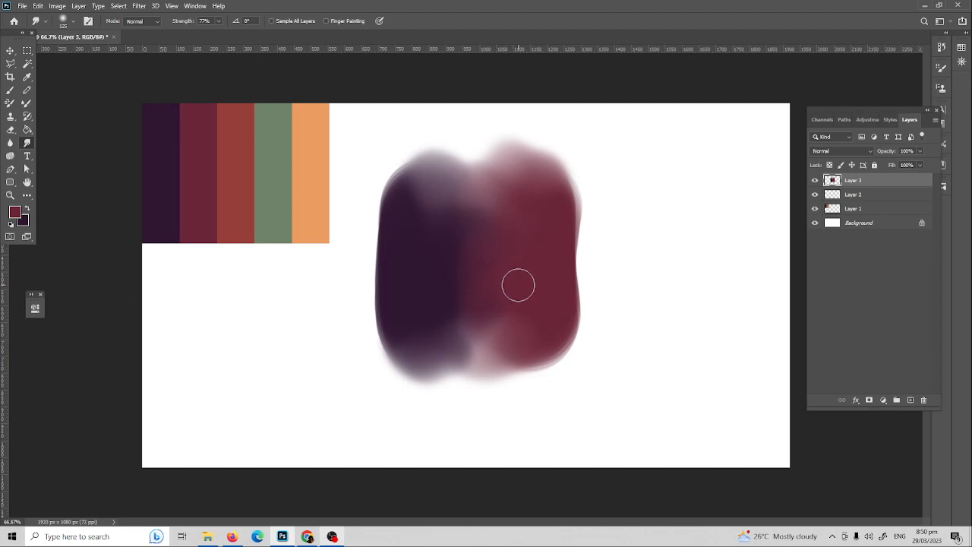
{"action": "key", "text": "i"}
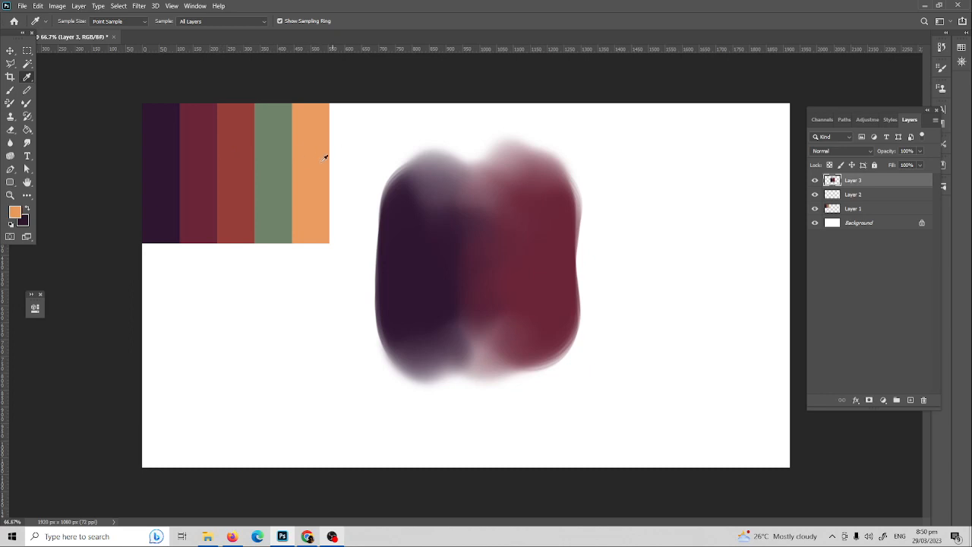
Step: Paint a sage green stroke and a dark purple one beside it, then smudge purple into the green
{"action": "key", "text": "b"}
{"action": "mouse_move", "coordinate": [656, 218]}
{"action": "left_mouse_down"}
{"action": "mouse_move", "coordinate": [659, 314]}
{"action": "mouse_move", "coordinate": [657, 199]}
{"action": "left_mouse_up"}
{"action": "key", "text": "x"}
{"action": "left_click_drag", "start_coordinate": [731, 190], "coordinate": [733, 317]}
{"action": "key", "text": "r"}
{"action": "mouse_move", "coordinate": [696, 227]}
{"action": "left_mouse_down"}
{"action": "mouse_move", "coordinate": [686, 169]}
{"action": "mouse_move", "coordinate": [701, 238]}
{"action": "mouse_move", "coordinate": [688, 262]}
{"action": "mouse_move", "coordinate": [704, 305]}
{"action": "mouse_move", "coordinate": [681, 330]}
{"action": "mouse_move", "coordinate": [705, 343]}
{"action": "mouse_move", "coordinate": [672, 208]}
{"action": "mouse_move", "coordinate": [683, 158]}
{"action": "mouse_move", "coordinate": [643, 203]}
{"action": "mouse_move", "coordinate": [666, 220]}
{"action": "mouse_move", "coordinate": [722, 206]}
{"action": "left_mouse_up"}
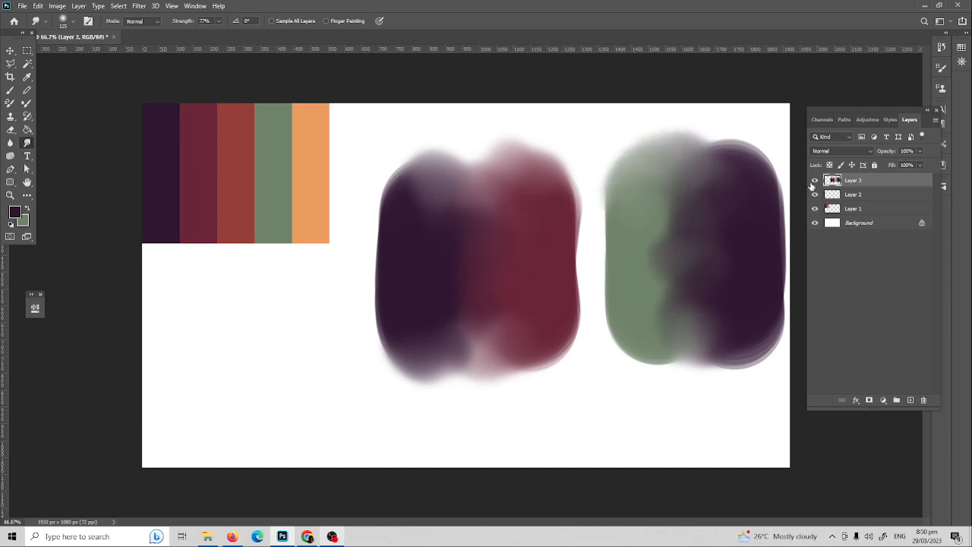
Step: Hide Layer 3, add a new layer and sample orange from the swatch
{"action": "left_click", "coordinate": [815, 181]}
{"action": "left_click", "coordinate": [909, 401]}
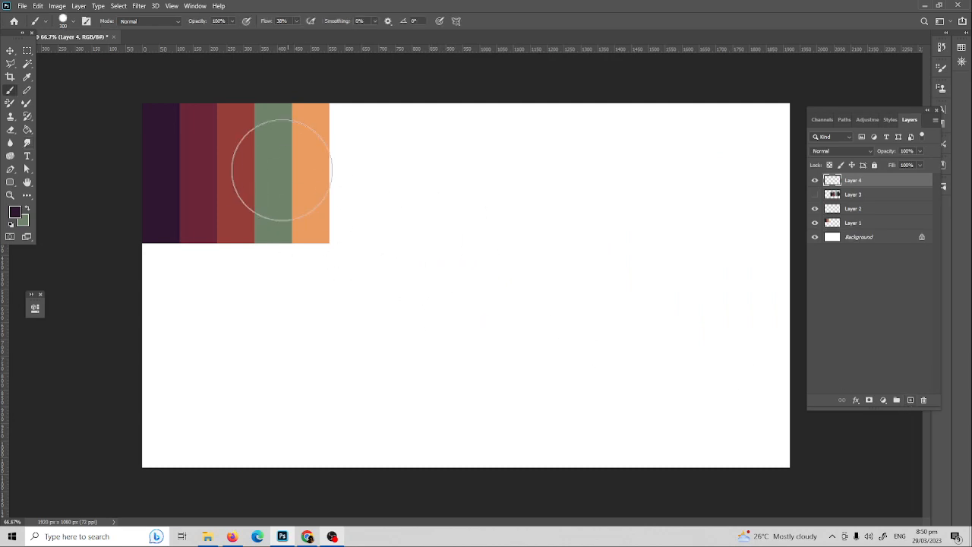
{"action": "key", "text": "i"}
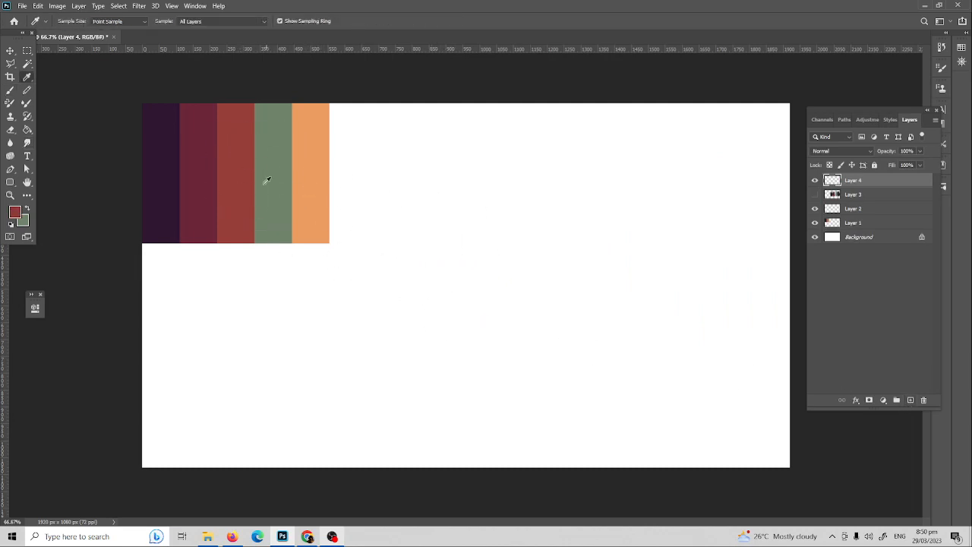
{"action": "left_click", "coordinate": [311, 176]}
Step: Paint an orange circle, make red the colour, and smudge red down through the circle
{"action": "key", "text": "b"}
{"action": "mouse_move", "coordinate": [542, 238]}
{"action": "left_mouse_down"}
{"action": "mouse_move", "coordinate": [545, 294]}
{"action": "mouse_move", "coordinate": [571, 283]}
{"action": "mouse_move", "coordinate": [577, 258]}
{"action": "mouse_move", "coordinate": [549, 211]}
{"action": "mouse_move", "coordinate": [572, 219]}
{"action": "mouse_move", "coordinate": [540, 205]}
{"action": "mouse_move", "coordinate": [480, 249]}
{"action": "mouse_move", "coordinate": [615, 273]}
{"action": "mouse_move", "coordinate": [596, 251]}
{"action": "mouse_move", "coordinate": [607, 253]}
{"action": "mouse_move", "coordinate": [595, 249]}
{"action": "mouse_move", "coordinate": [624, 281]}
{"action": "mouse_move", "coordinate": [618, 288]}
{"action": "mouse_move", "coordinate": [584, 268]}
{"action": "mouse_move", "coordinate": [593, 310]}
{"action": "mouse_move", "coordinate": [591, 242]}
{"action": "mouse_move", "coordinate": [536, 305]}
{"action": "mouse_move", "coordinate": [609, 245]}
{"action": "mouse_move", "coordinate": [622, 305]}
{"action": "mouse_move", "coordinate": [615, 246]}
{"action": "mouse_move", "coordinate": [575, 267]}
{"action": "left_mouse_up"}
{"action": "key", "text": "x"}
{"action": "key", "text": "r"}
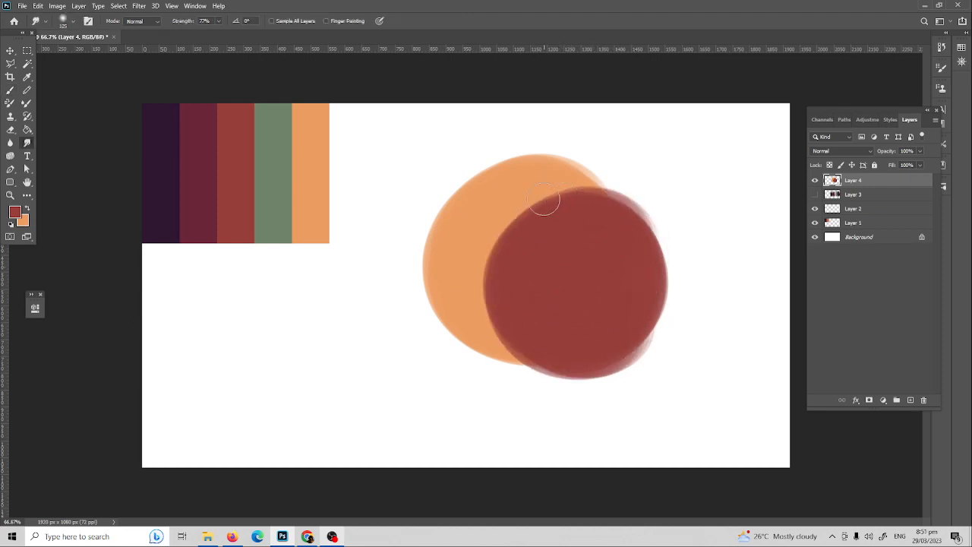
{"action": "mouse_move", "coordinate": [543, 200]}
{"action": "left_mouse_down"}
{"action": "mouse_move", "coordinate": [552, 224]}
{"action": "mouse_move", "coordinate": [508, 223]}
{"action": "mouse_move", "coordinate": [499, 333]}
{"action": "mouse_move", "coordinate": [540, 271]}
{"action": "mouse_move", "coordinate": [601, 225]}
{"action": "mouse_move", "coordinate": [506, 224]}
{"action": "mouse_move", "coordinate": [575, 220]}
{"action": "mouse_move", "coordinate": [557, 227]}
{"action": "mouse_move", "coordinate": [534, 316]}
{"action": "mouse_move", "coordinate": [491, 319]}
{"action": "mouse_move", "coordinate": [496, 199]}
{"action": "mouse_move", "coordinate": [506, 286]}
{"action": "mouse_move", "coordinate": [539, 221]}
{"action": "mouse_move", "coordinate": [590, 213]}
{"action": "mouse_move", "coordinate": [576, 318]}
{"action": "mouse_move", "coordinate": [549, 362]}
{"action": "mouse_move", "coordinate": [632, 349]}
{"action": "mouse_move", "coordinate": [592, 372]}
{"action": "mouse_move", "coordinate": [521, 357]}
{"action": "mouse_move", "coordinate": [456, 326]}
{"action": "mouse_move", "coordinate": [560, 347]}
{"action": "left_mouse_up"}
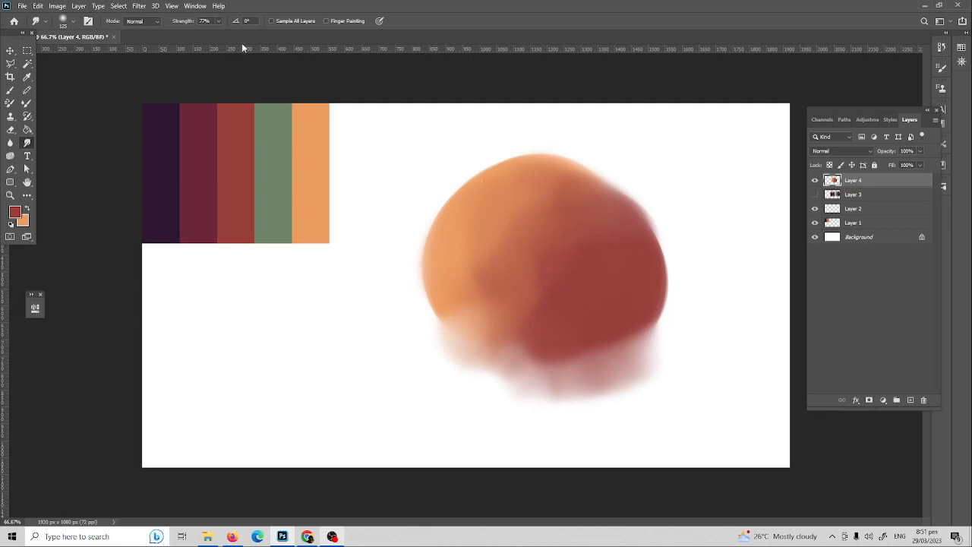
Step: At about 41% smudge strength, feather the orange-red blob's upper-left and top edges, undoing stray smears
{"action": "left_click", "coordinate": [220, 22]}
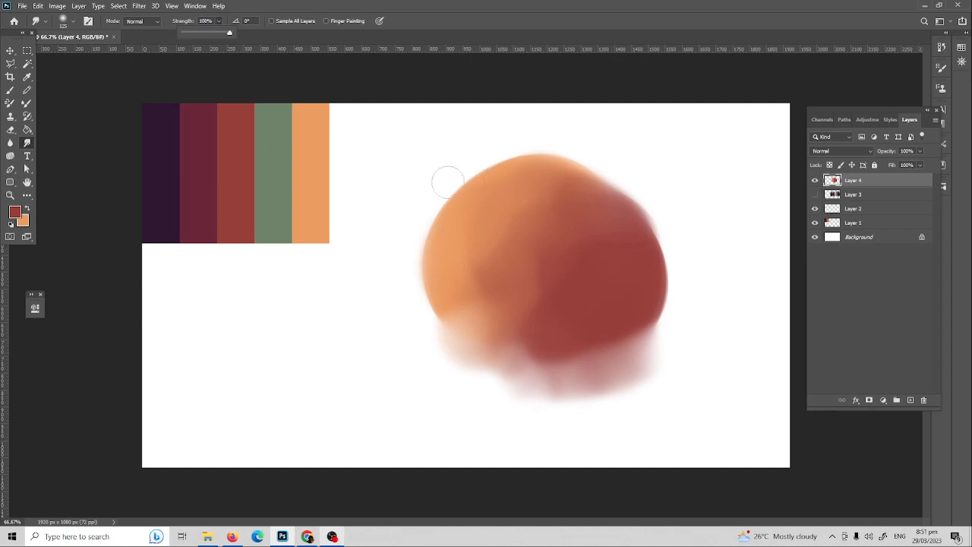
{"action": "mouse_move", "coordinate": [448, 182]}
{"action": "left_mouse_down"}
{"action": "mouse_move", "coordinate": [526, 160]}
{"action": "mouse_move", "coordinate": [632, 143]}
{"action": "mouse_move", "coordinate": [672, 237]}
{"action": "left_mouse_up"}
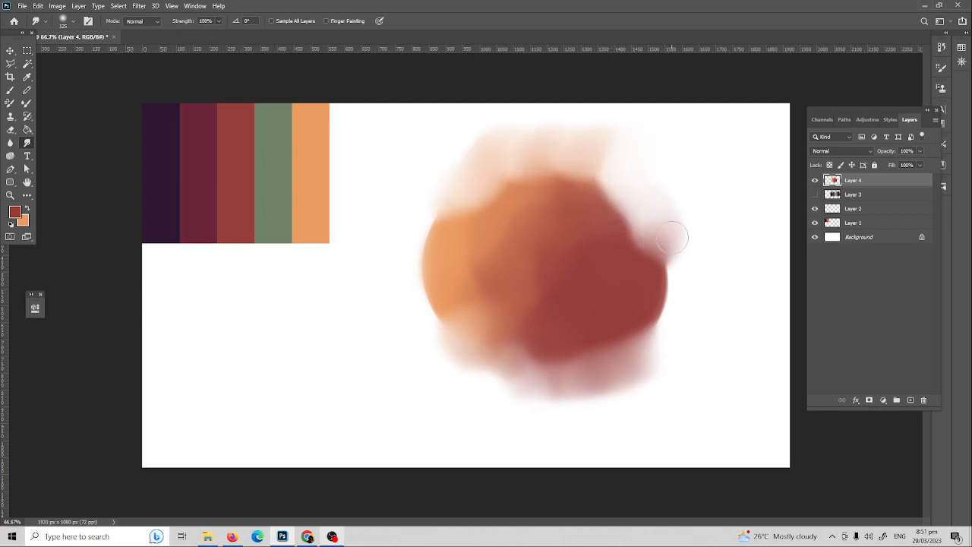
{"action": "key", "text": "ctrl+z"}
{"action": "mouse_move", "coordinate": [616, 184]}
{"action": "left_mouse_down"}
{"action": "mouse_move", "coordinate": [668, 269]}
{"action": "mouse_move", "coordinate": [663, 295]}
{"action": "mouse_move", "coordinate": [587, 165]}
{"action": "left_mouse_up"}
{"action": "key", "text": "ctrl+z"}
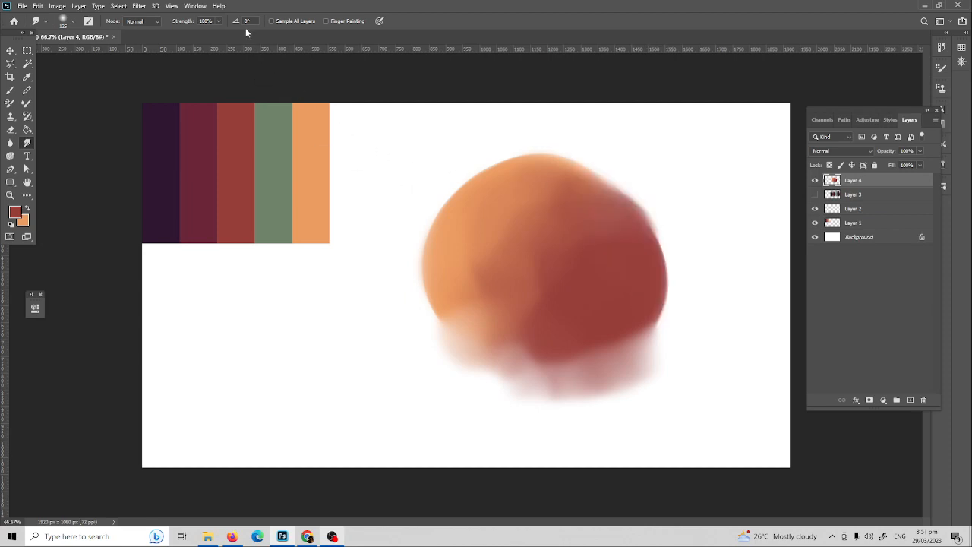
{"action": "left_click", "coordinate": [219, 21]}
{"action": "mouse_move", "coordinate": [483, 193]}
{"action": "left_mouse_down"}
{"action": "mouse_move", "coordinate": [503, 181]}
{"action": "mouse_move", "coordinate": [469, 188]}
{"action": "mouse_move", "coordinate": [438, 257]}
{"action": "mouse_move", "coordinate": [462, 324]}
{"action": "left_mouse_up"}
{"action": "mouse_move", "coordinate": [494, 163]}
{"action": "left_mouse_down"}
{"action": "mouse_move", "coordinate": [531, 145]}
{"action": "mouse_move", "coordinate": [564, 202]}
{"action": "mouse_move", "coordinate": [596, 171]}
{"action": "mouse_move", "coordinate": [641, 213]}
{"action": "mouse_move", "coordinate": [654, 320]}
{"action": "mouse_move", "coordinate": [628, 275]}
{"action": "mouse_move", "coordinate": [552, 276]}
{"action": "mouse_move", "coordinate": [602, 319]}
{"action": "left_mouse_up"}
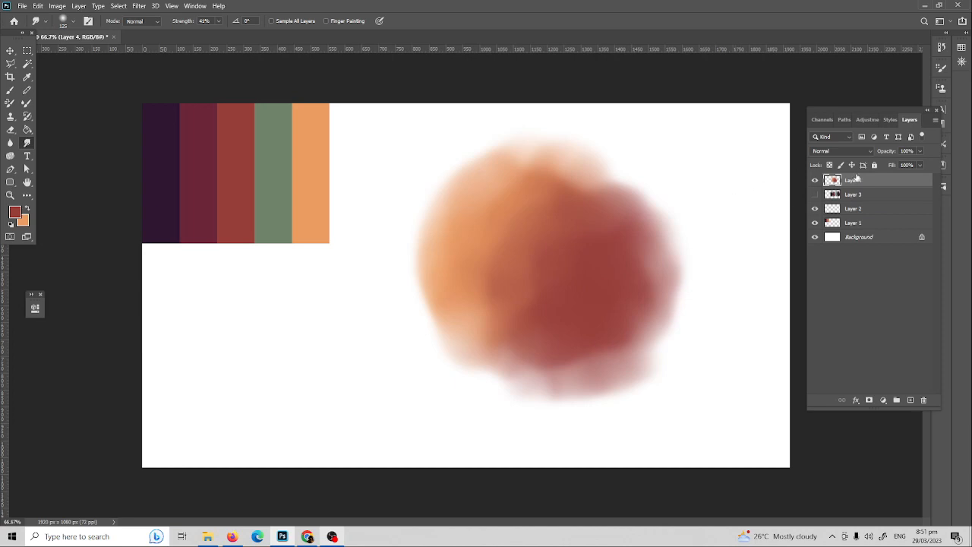
{"action": "left_click", "coordinate": [941, 67]}
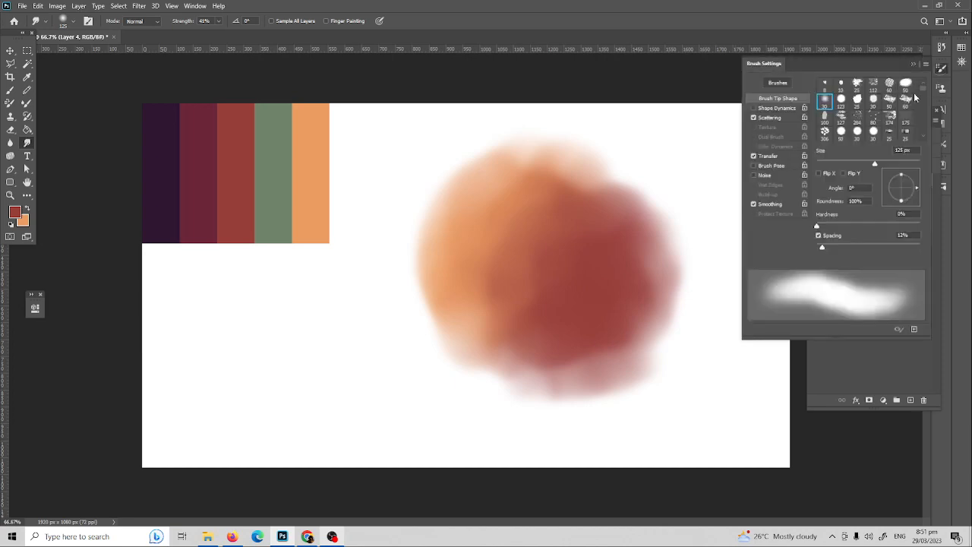
{"action": "left_click", "coordinate": [778, 155]}
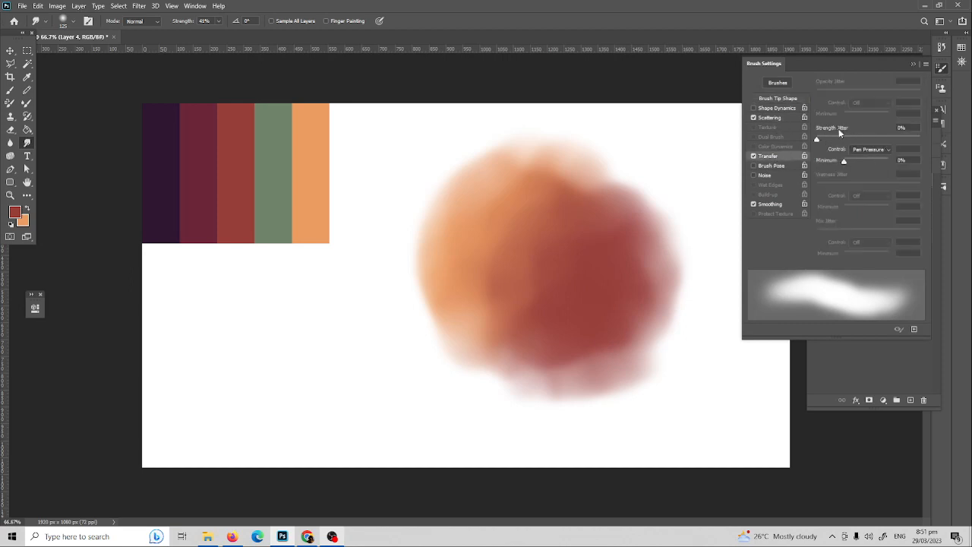
{"action": "left_click", "coordinate": [787, 119]}
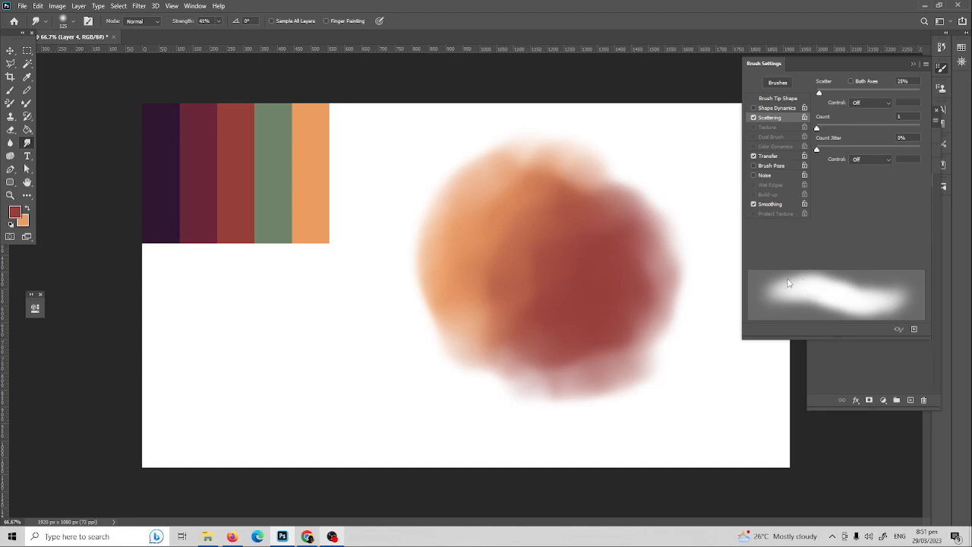
{"action": "left_click", "coordinate": [913, 64]}
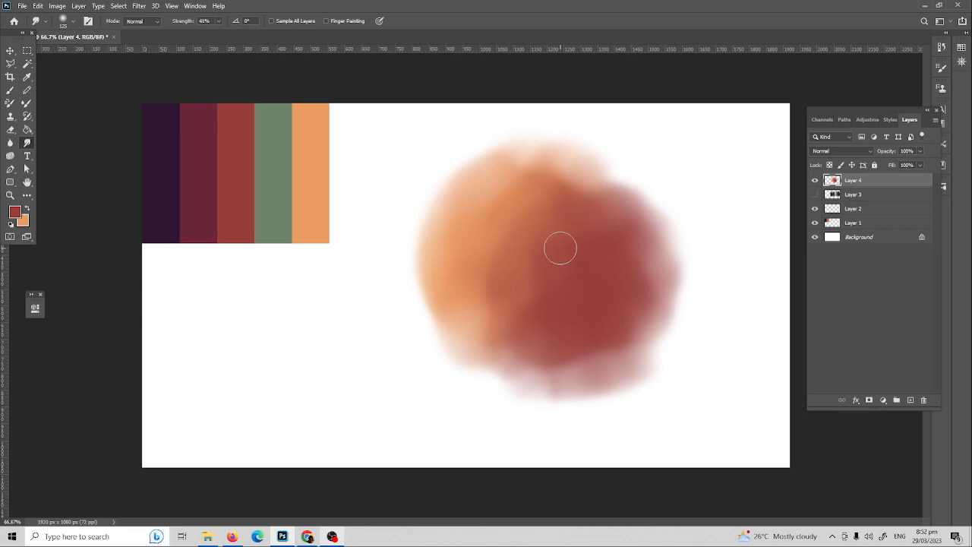
{"action": "key", "text": "z"}
{"action": "left_click", "coordinate": [564, 265]}
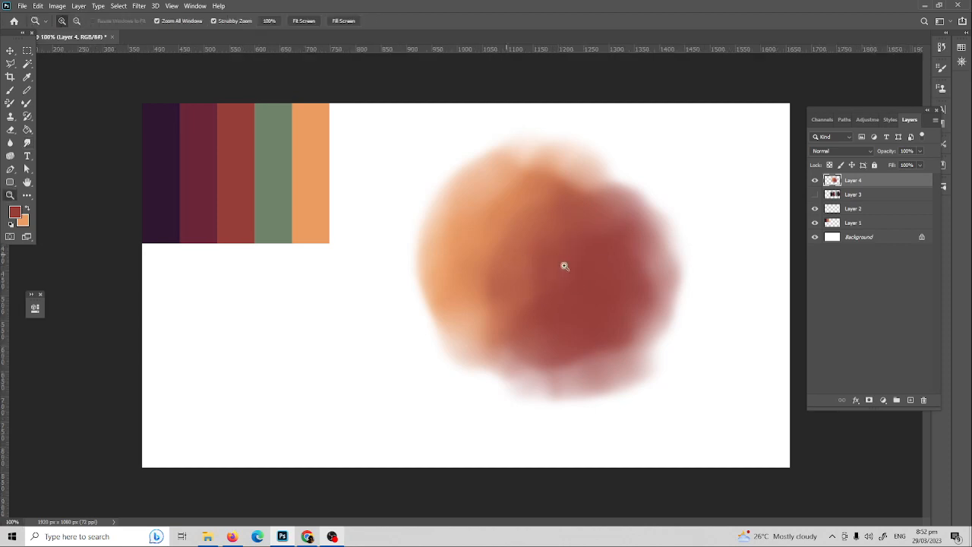
{"action": "left_click", "coordinate": [553, 261], "text": "alt"}
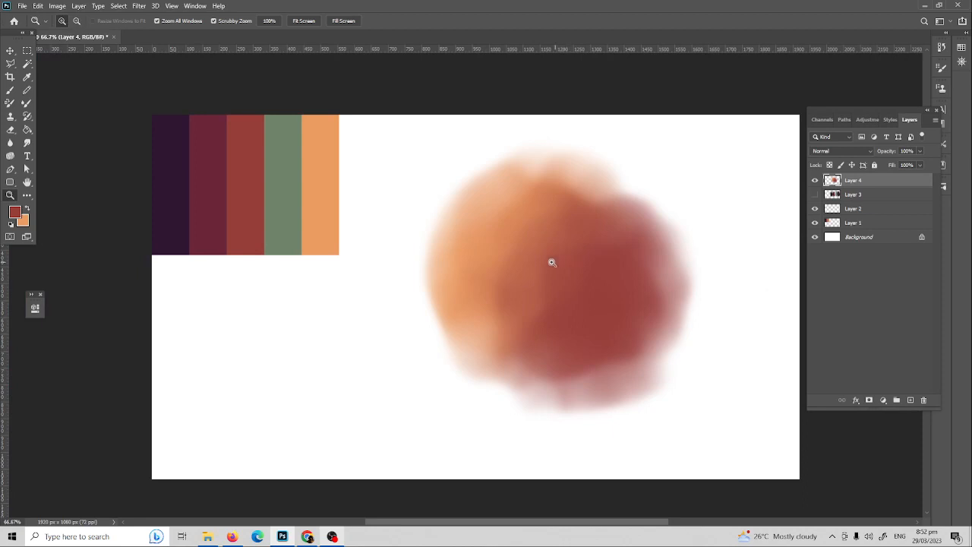